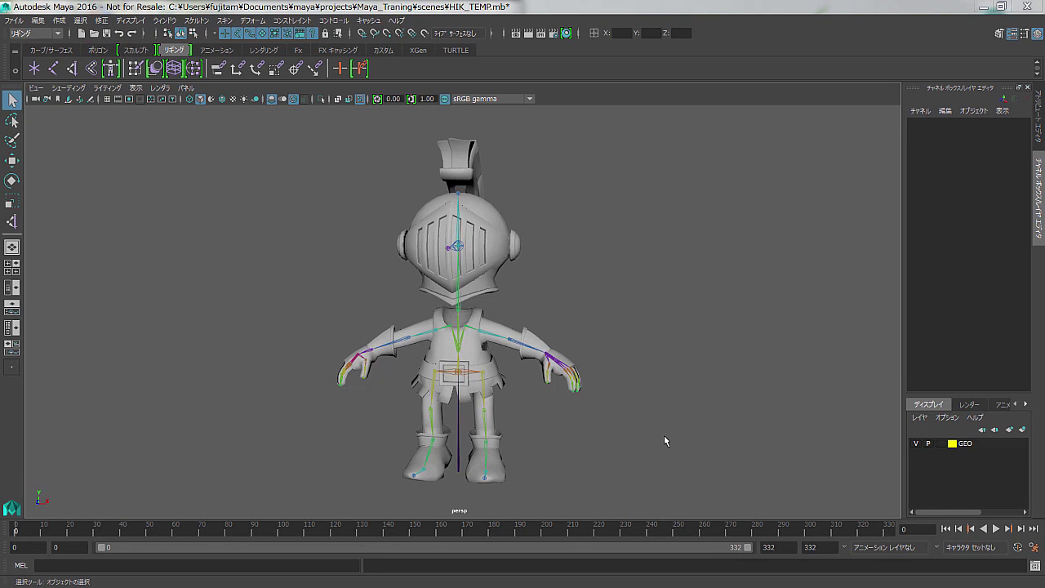
Step: Rotate spine_02 and the neck to test deformation, then undo both rotations
scroll(606, 437, "up", 2)
left_click(479, 352)
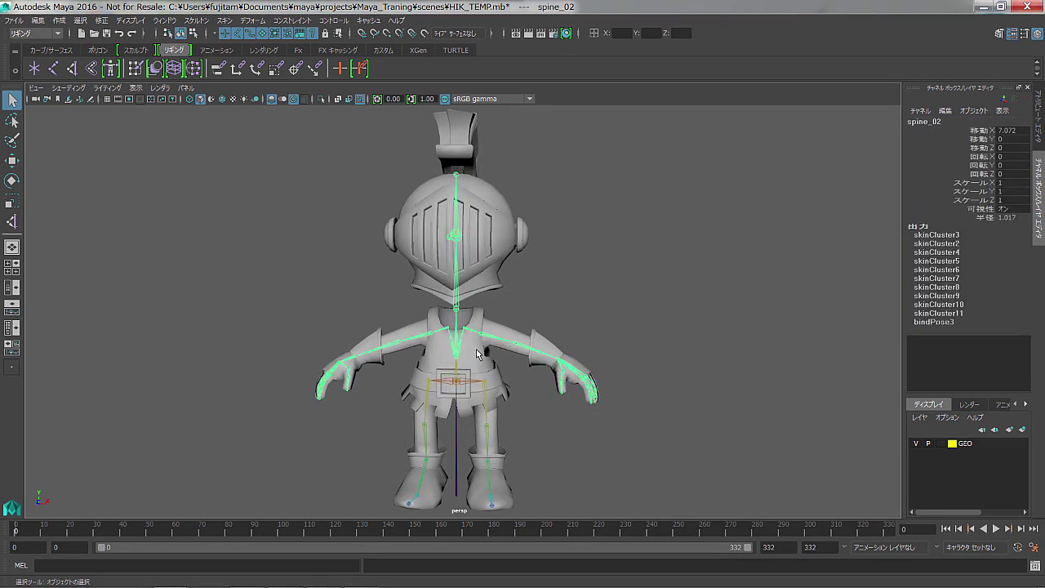
key("e")
left_click_drag(478, 353, 484, 363)
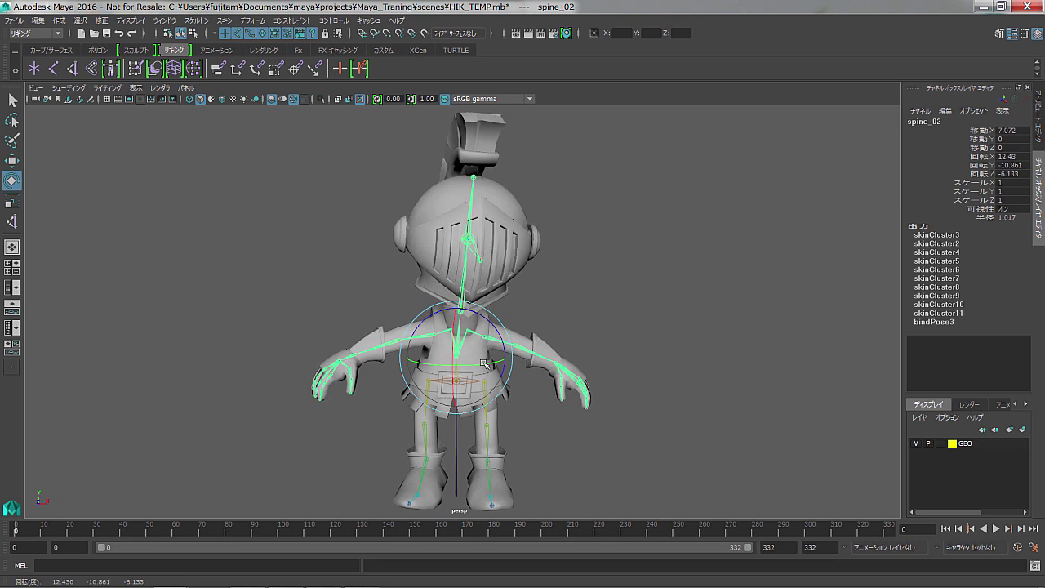
left_click(462, 310)
left_click_drag(482, 270, 498, 261)
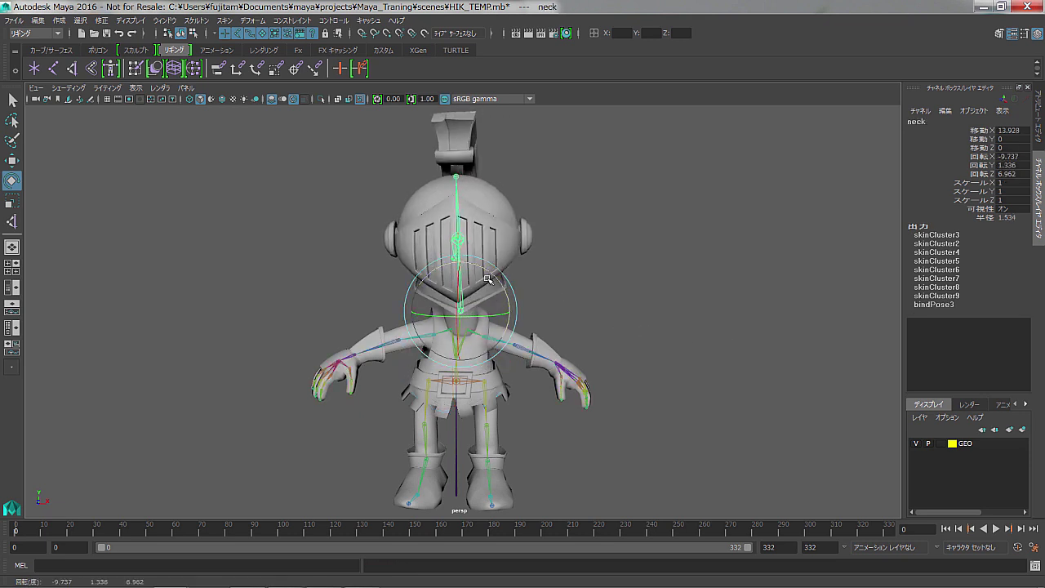
key("ctrl+z")
key("ctrl+z")
key("ctrl+z")
key("ctrl+z")
Step: Bend the left upper arm, forearm and wrist to check the armour deforms with them
scroll(683, 361, "up", 1)
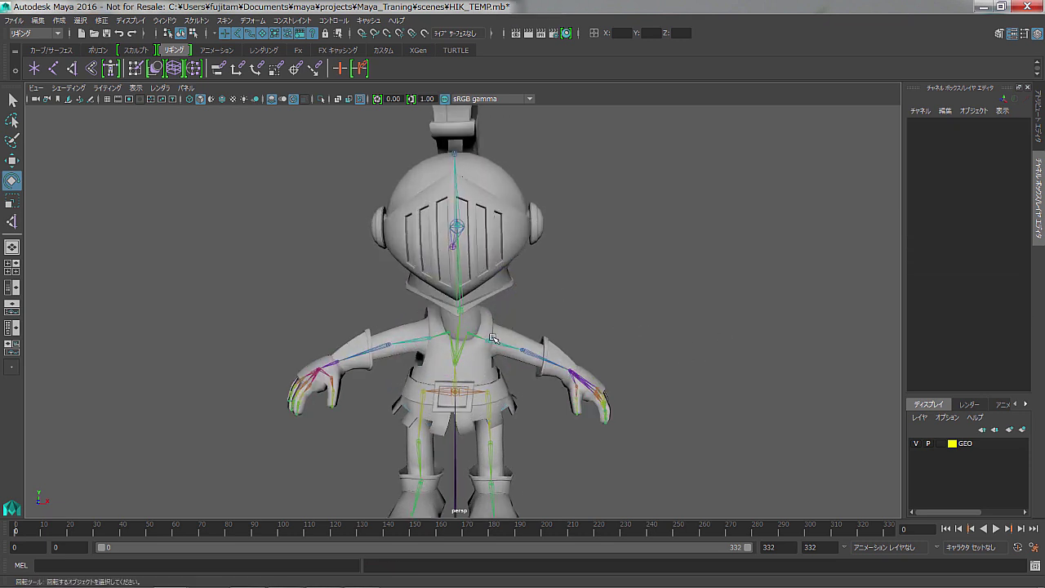
left_click(492, 337)
left_click_drag(536, 334, 631, 359)
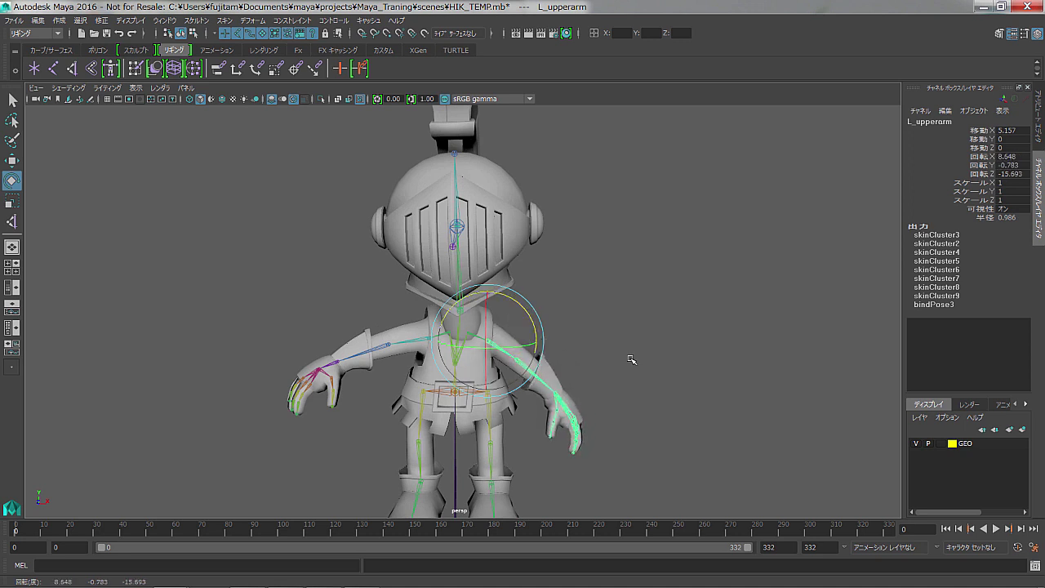
left_click(526, 368)
mouse_move(539, 359)
left_mouse_down()
mouse_move(508, 374)
mouse_move(563, 363)
mouse_move(552, 350)
left_mouse_up()
left_click(558, 390)
mouse_move(572, 389)
left_mouse_down()
mouse_move(585, 385)
mouse_move(579, 392)
left_mouse_up()
mouse_move(572, 343)
left_mouse_down()
mouse_move(732, 394)
mouse_move(599, 411)
mouse_move(687, 400)
mouse_move(688, 413)
left_mouse_up()
left_click(733, 394)
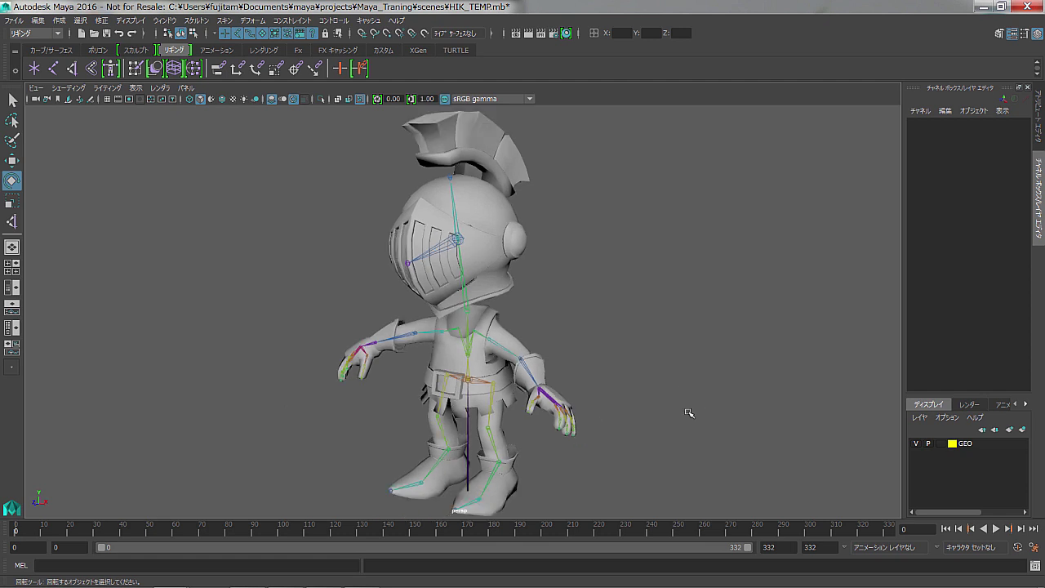
Step: Select and deselect right-arm joints including R_forearm, then orbit back to a front view
left_click(436, 400)
left_click(424, 331)
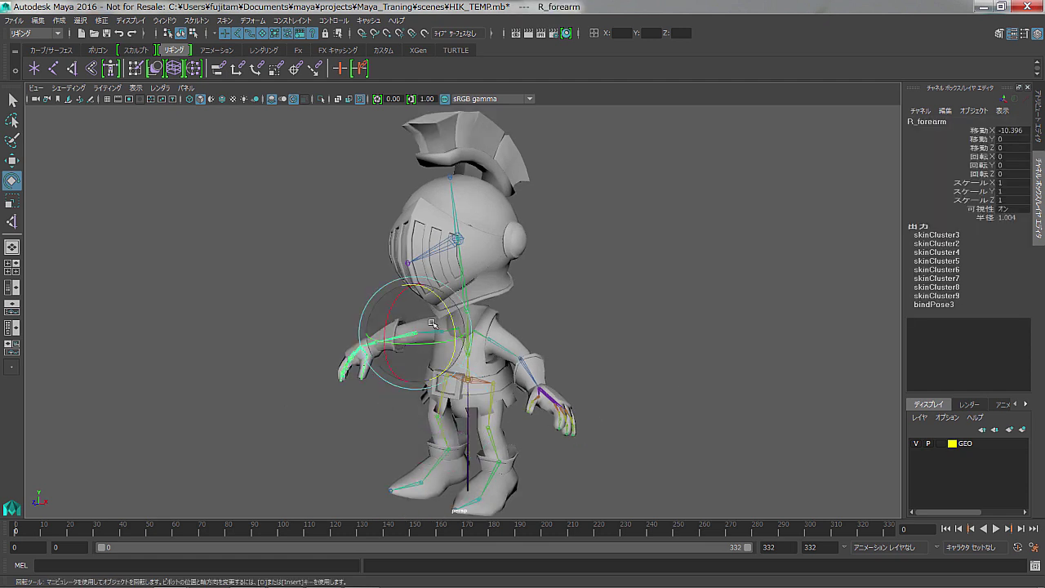
left_click(719, 390)
left_click_drag(657, 419, 573, 273, "alt")
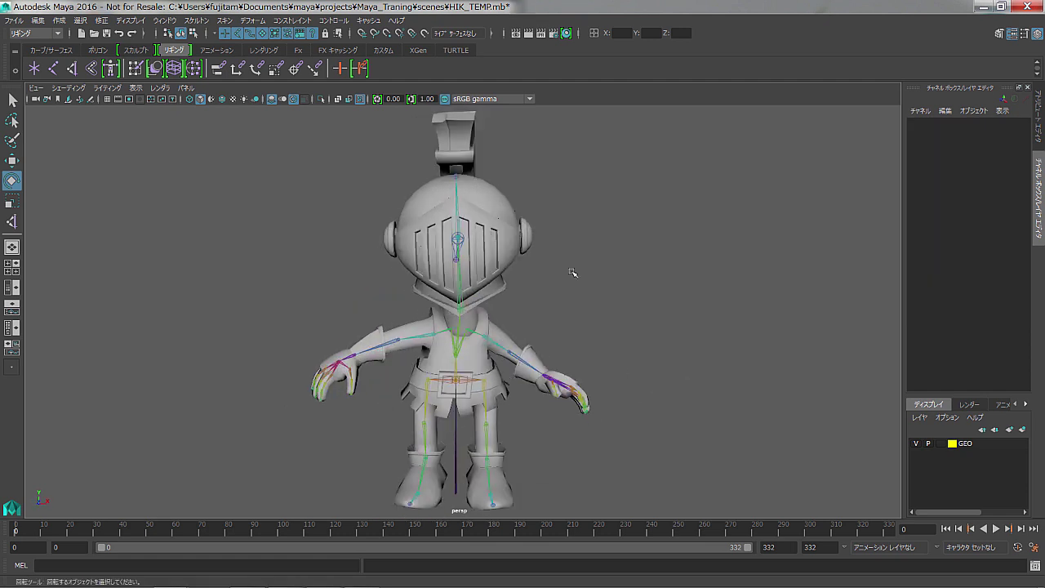
Step: Zero Rotate X, Y and Z across the whole left arm hierarchy from L_upperarm
key("q")
left_click(490, 350)
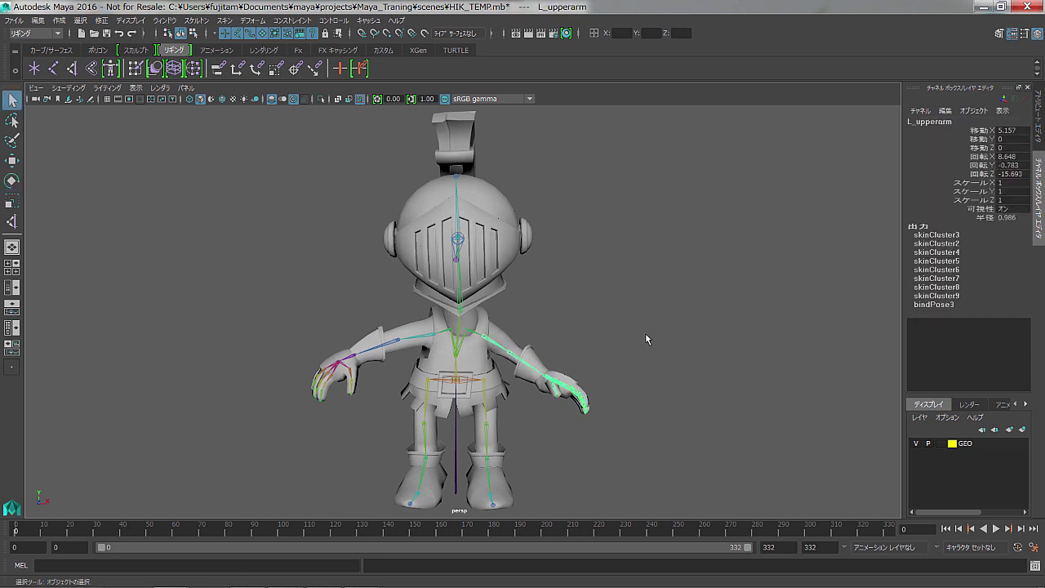
right_click_drag(727, 301, 726, 394)
left_click_drag(1016, 156, 1019, 174)
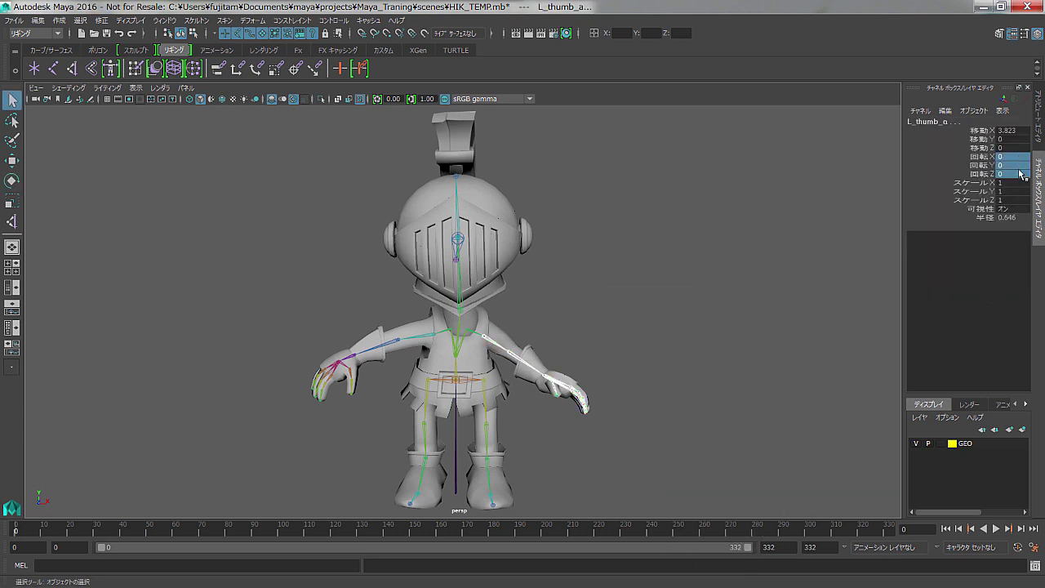
type("0")
key("Return")
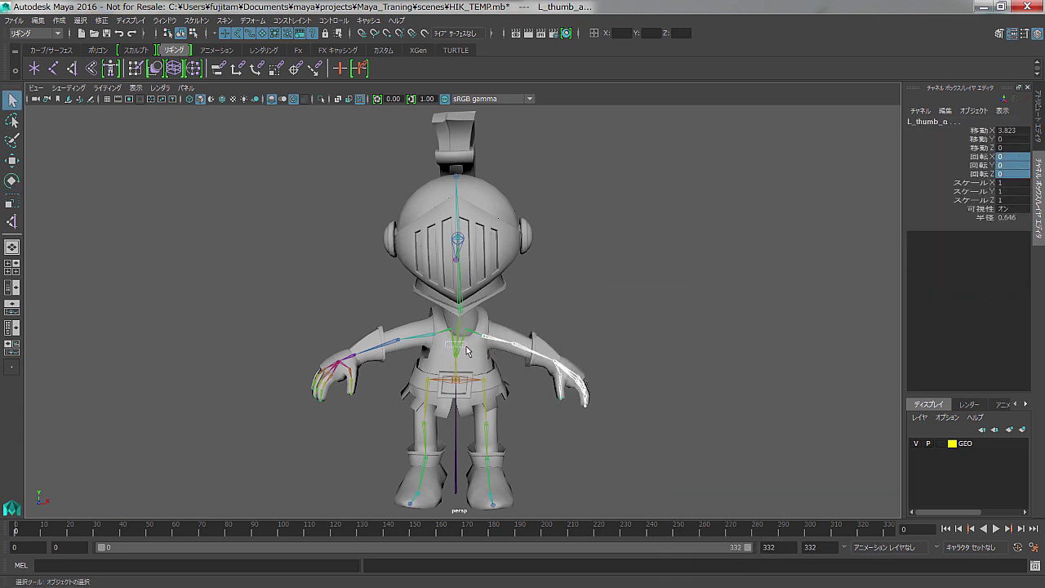
Step: Zero the spine_02 and neck joint rotations in the Channel Box
left_click(448, 340)
key("Return")
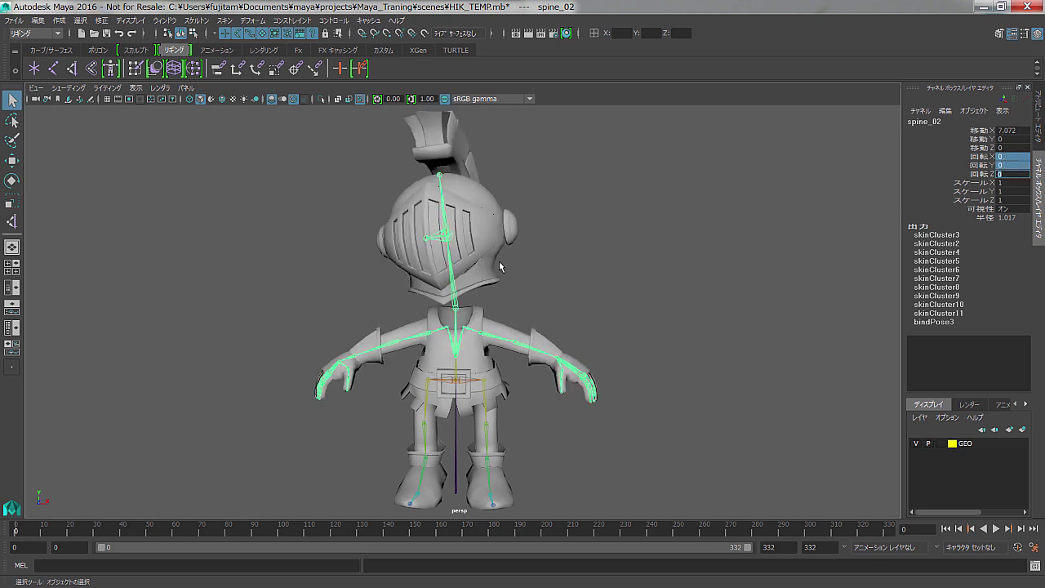
left_click(456, 307)
left_click_drag(1016, 156, 1016, 174)
type("0")
key("Return")
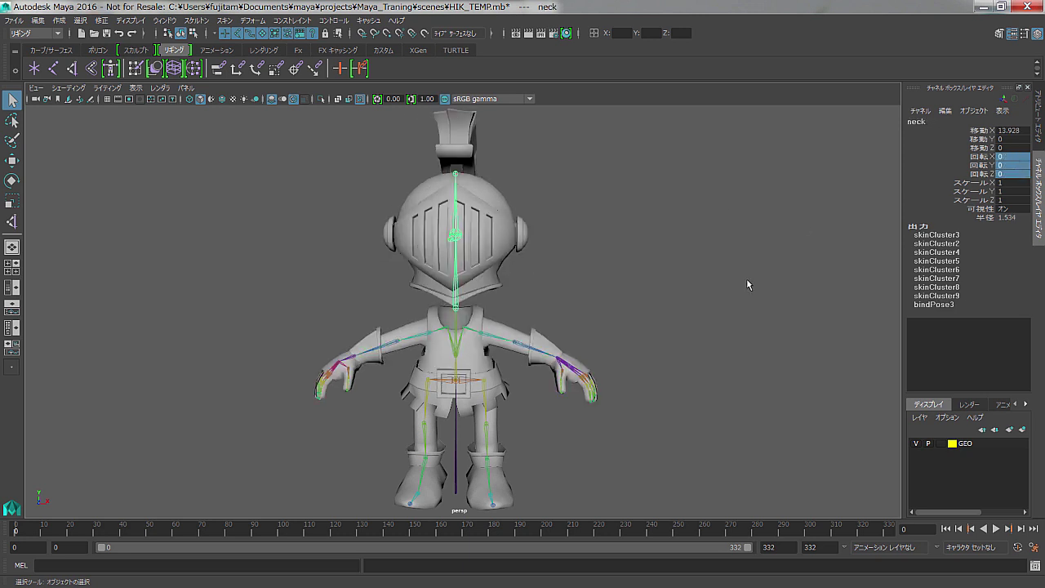
left_click(706, 338)
left_click_drag(702, 424, 489, 386, "alt")
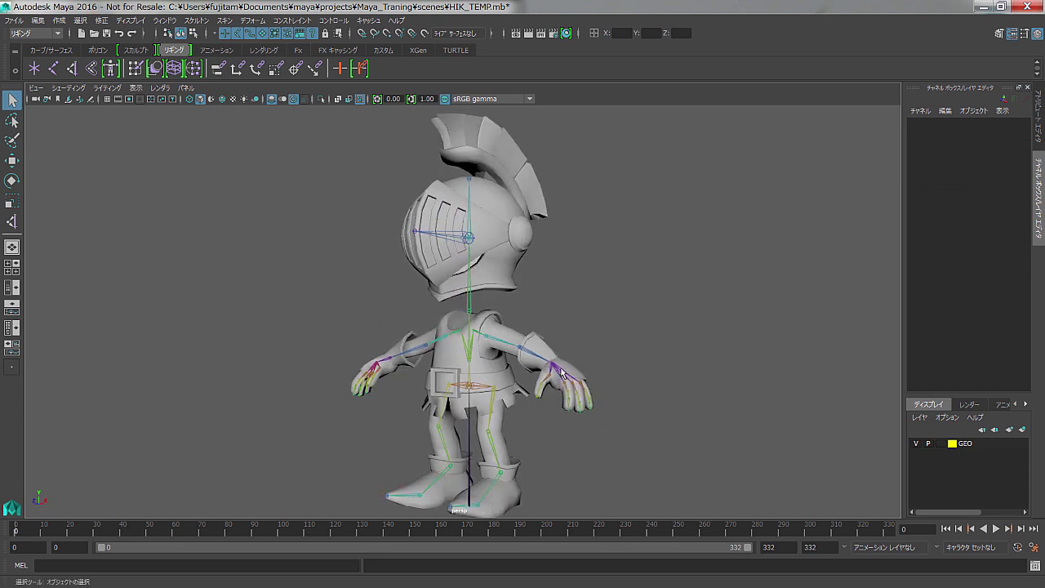
Step: Browse the Skeleton menu, then activate Create IK Handle from the Rigging shelf
left_click(198, 22)
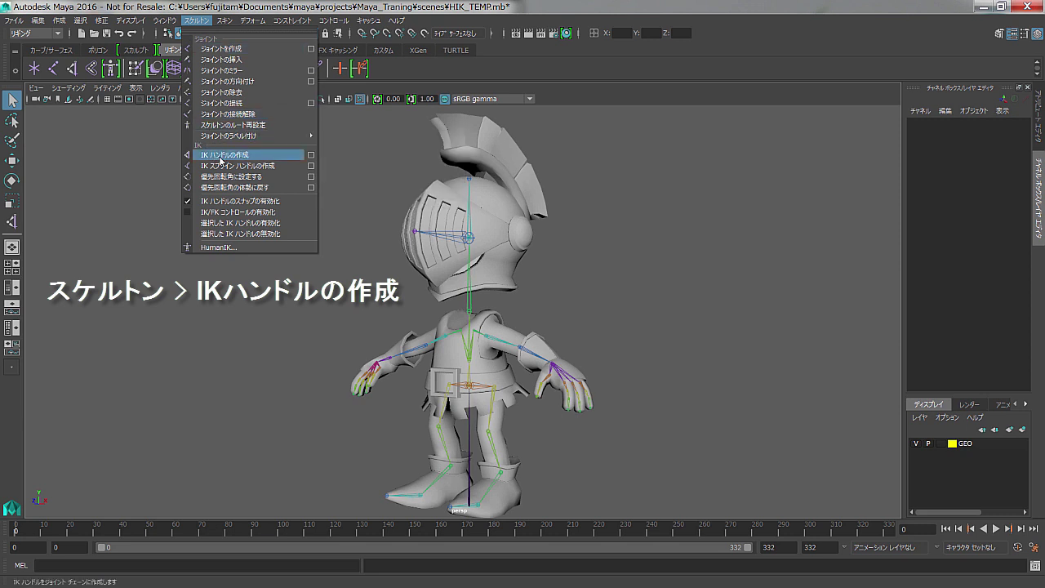
left_click(221, 156)
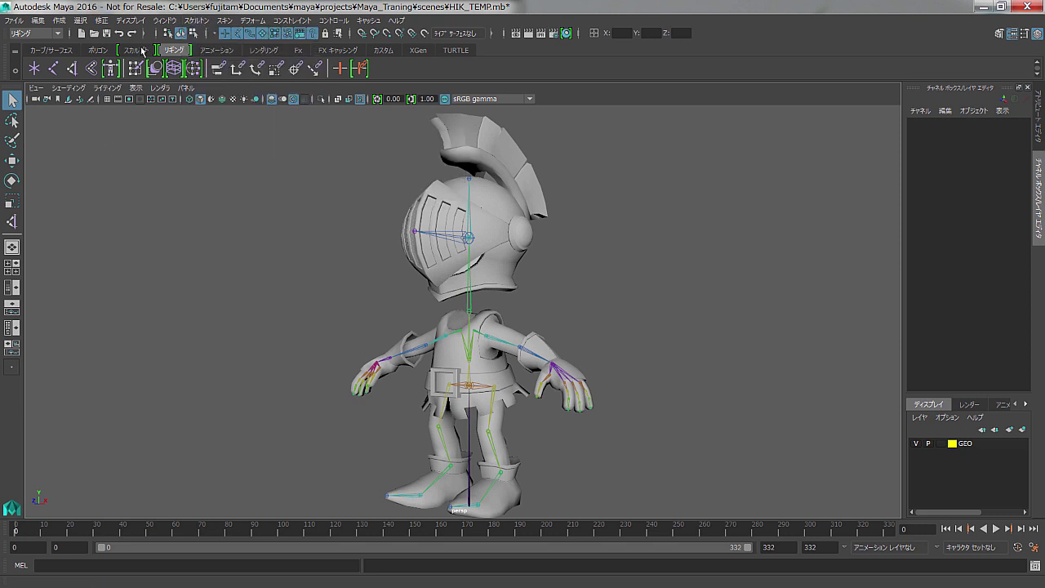
left_click(73, 70)
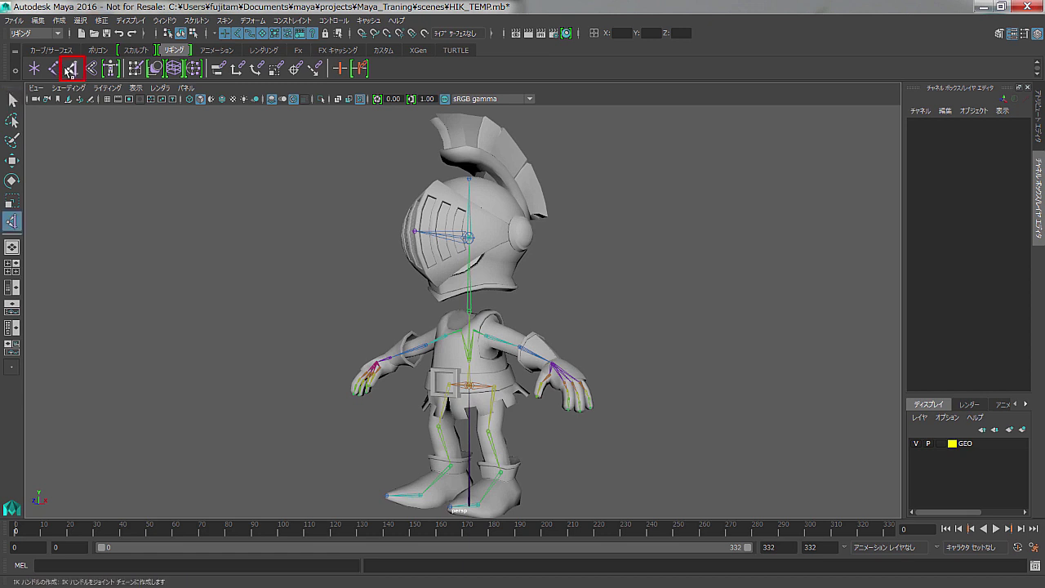
Step: Create an IK handle running from the left hip joint to the ankle
scroll(645, 454, "up", 3)
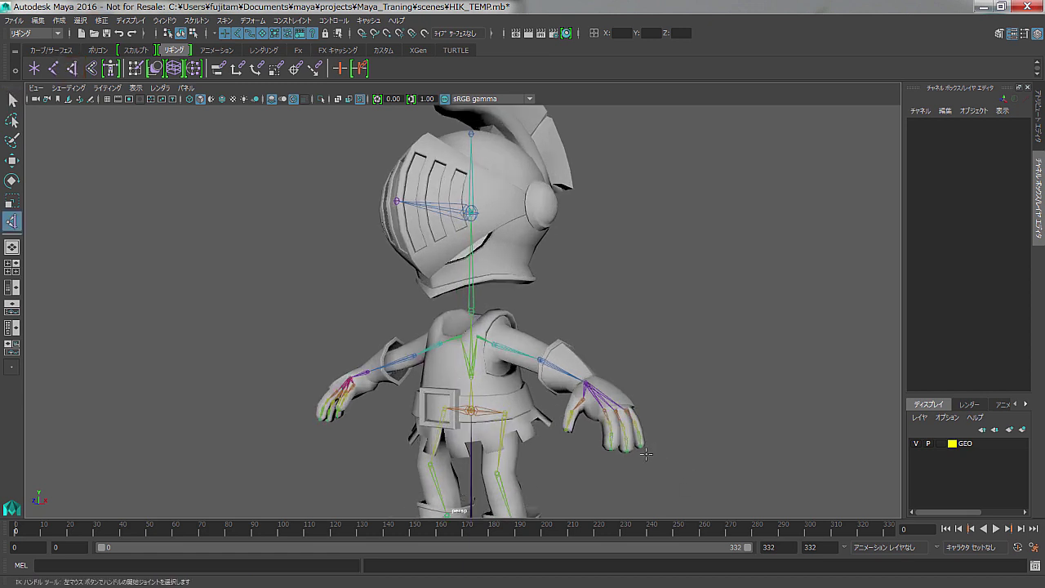
scroll(729, 457, "down", 2)
middle_click_drag(723, 415, 723, 362, "alt")
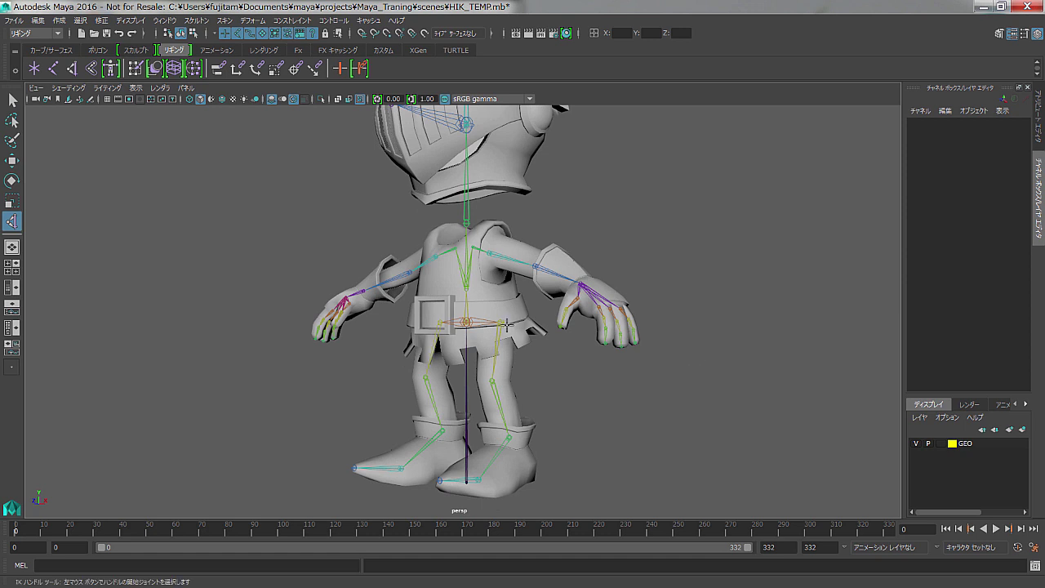
left_click(501, 323)
left_click(508, 432)
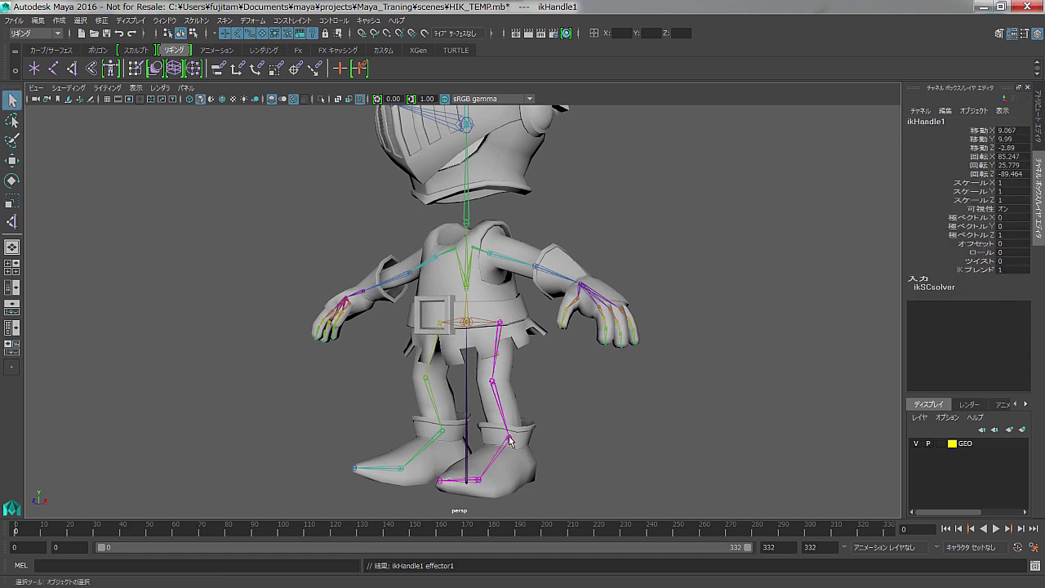
Step: Toggle X-Ray on and off, drag ikHandle1 to test the leg, then undo the move
key("w")
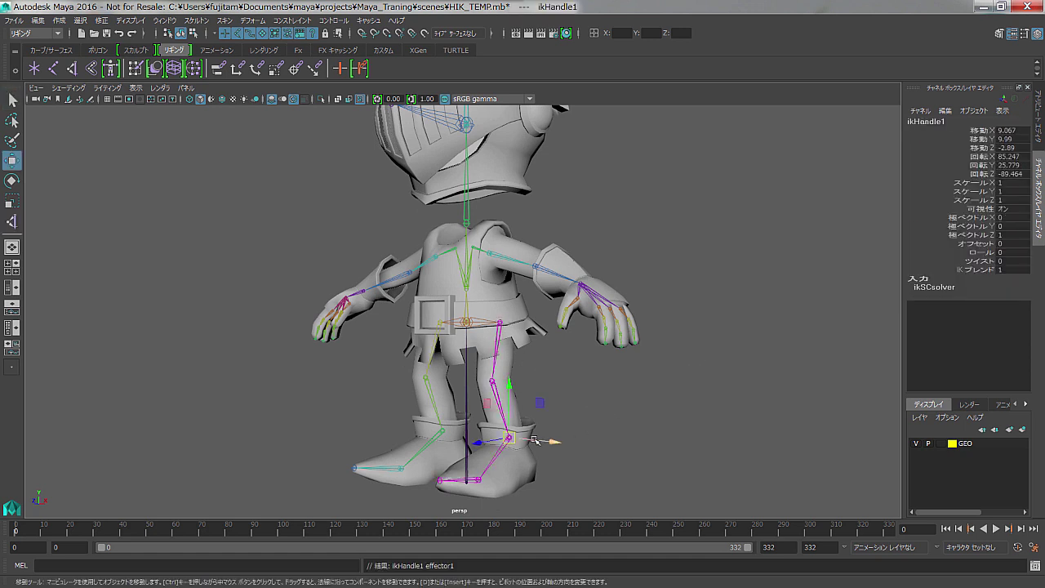
left_click(68, 87)
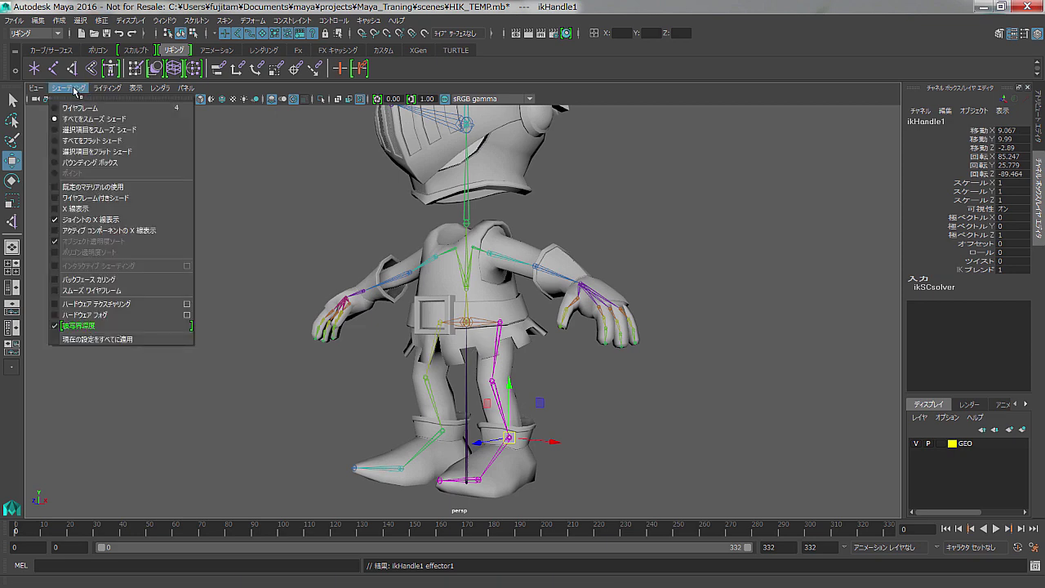
left_click(106, 209)
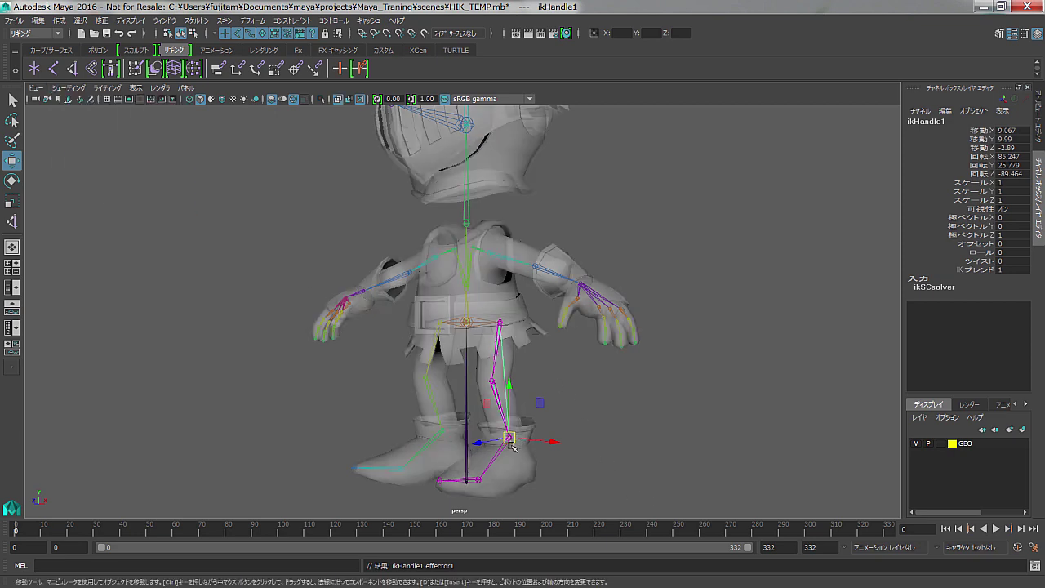
left_click(68, 87)
left_click(108, 209)
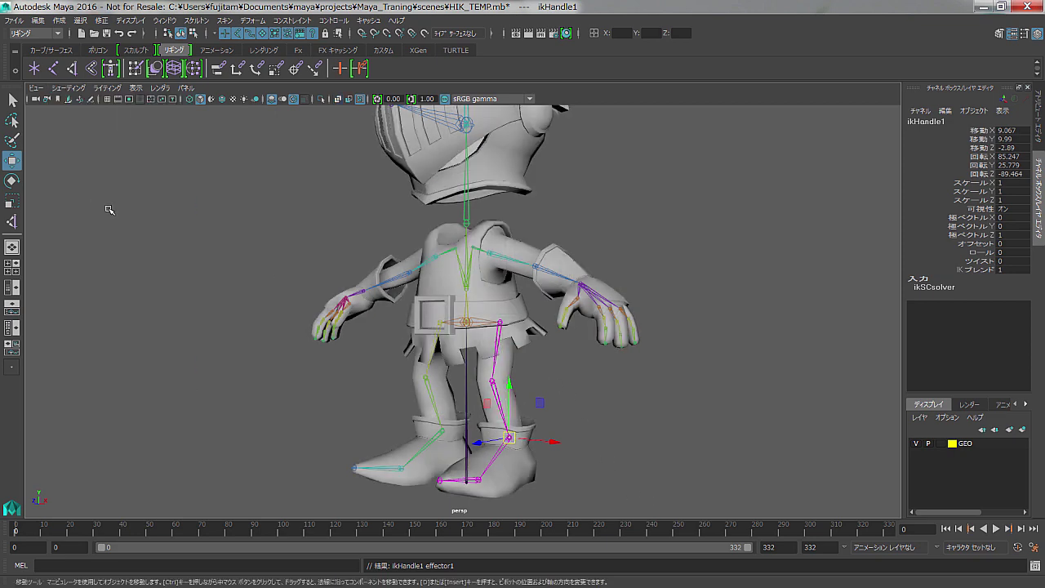
left_click_drag(509, 438, 495, 432)
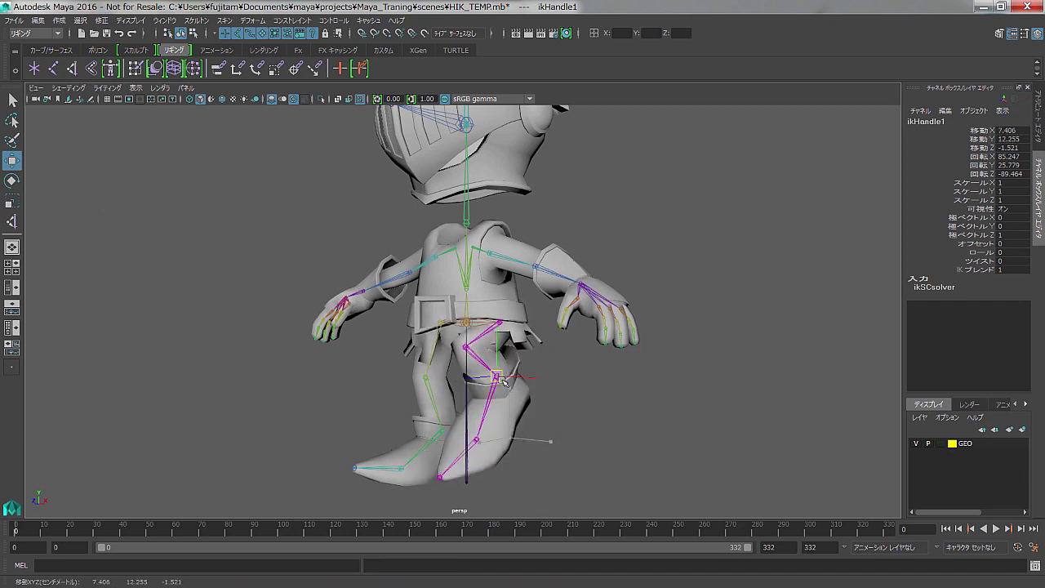
key("ctrl+z")
left_click(639, 431)
scroll(645, 412, "up", 2)
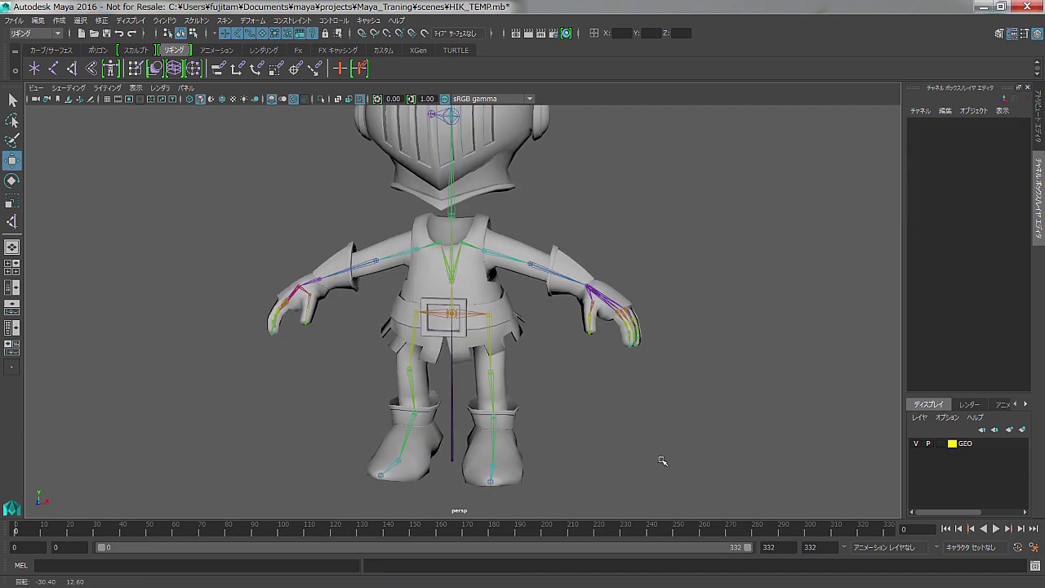
scroll(658, 392, "up", 2)
scroll(669, 420, "up", 1)
scroll(620, 384, "up", 1)
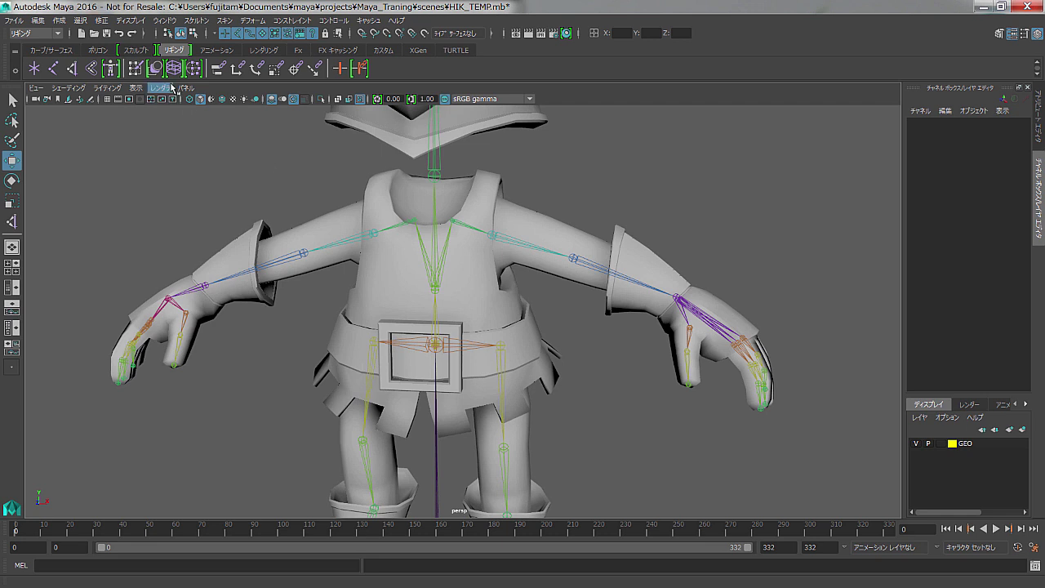
Step: Create ikHandle2 from L_upperarm to the left wrist and pull it to bend the arm
left_click(72, 69)
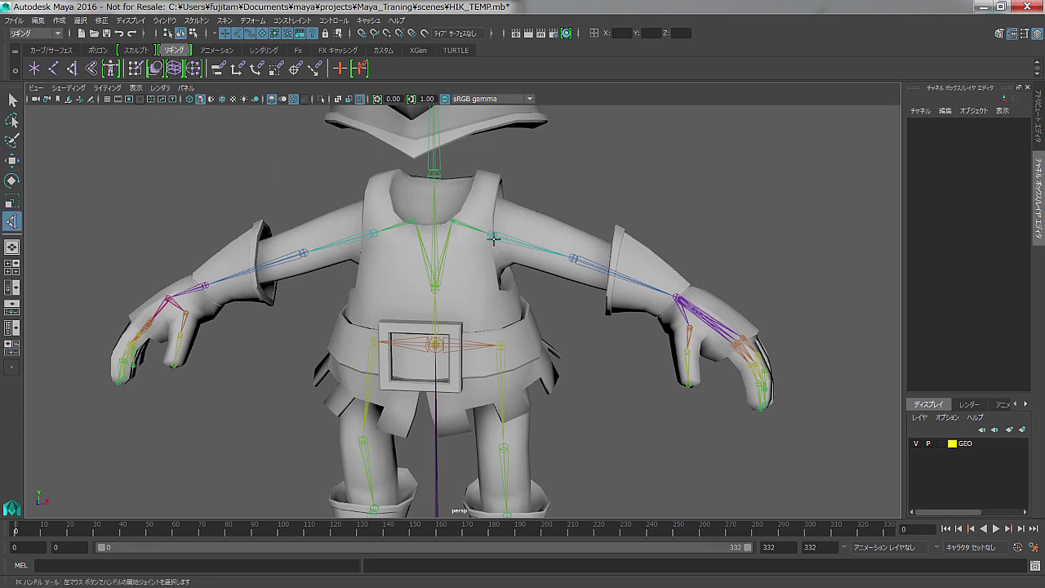
left_click(492, 234)
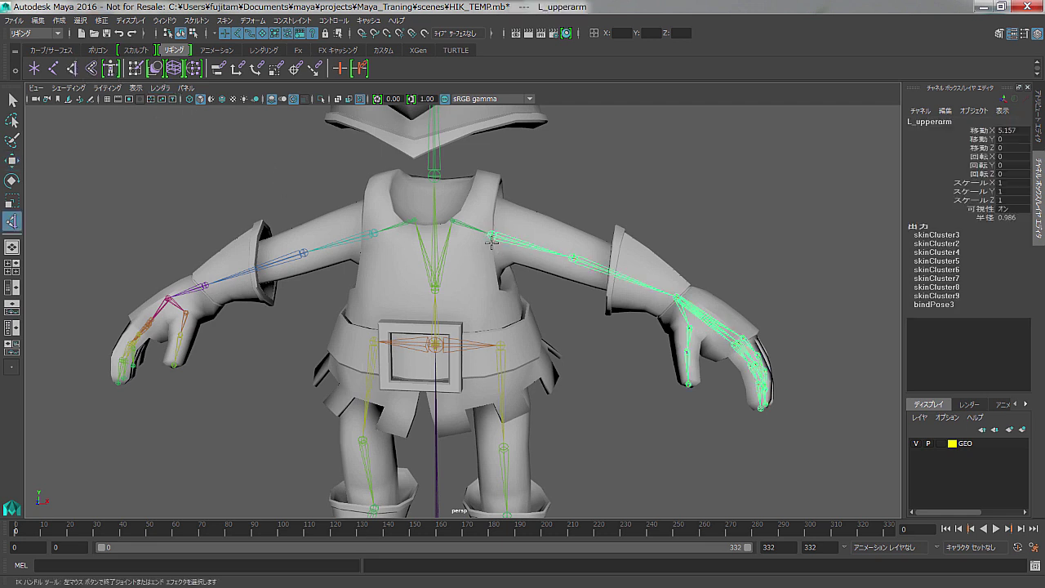
left_click(674, 294)
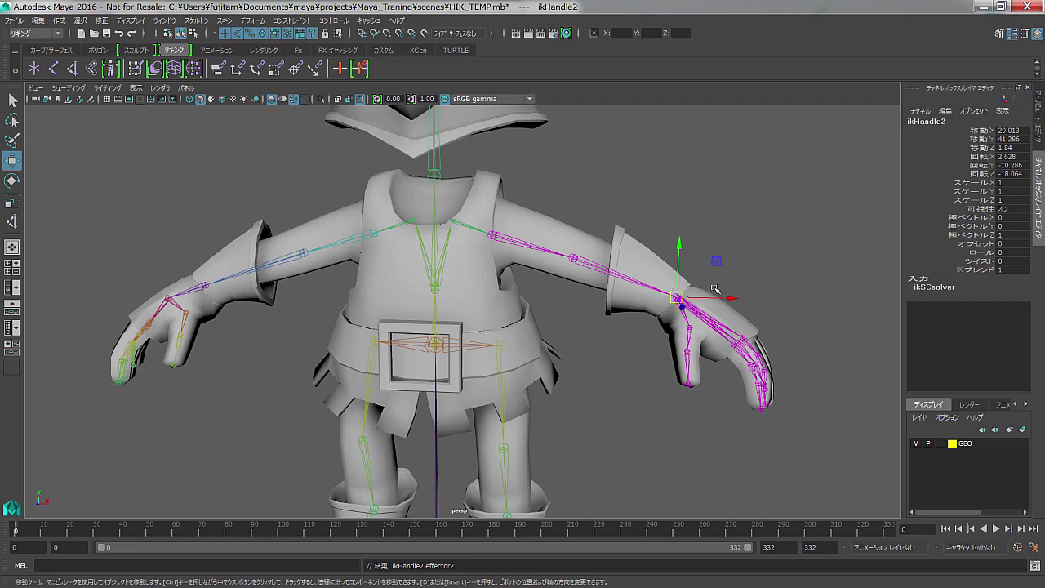
scroll(824, 336, "up", 2)
mouse_move(796, 388)
left_mouse_down("alt")
mouse_move(745, 382)
mouse_move(779, 351)
left_mouse_up("alt")
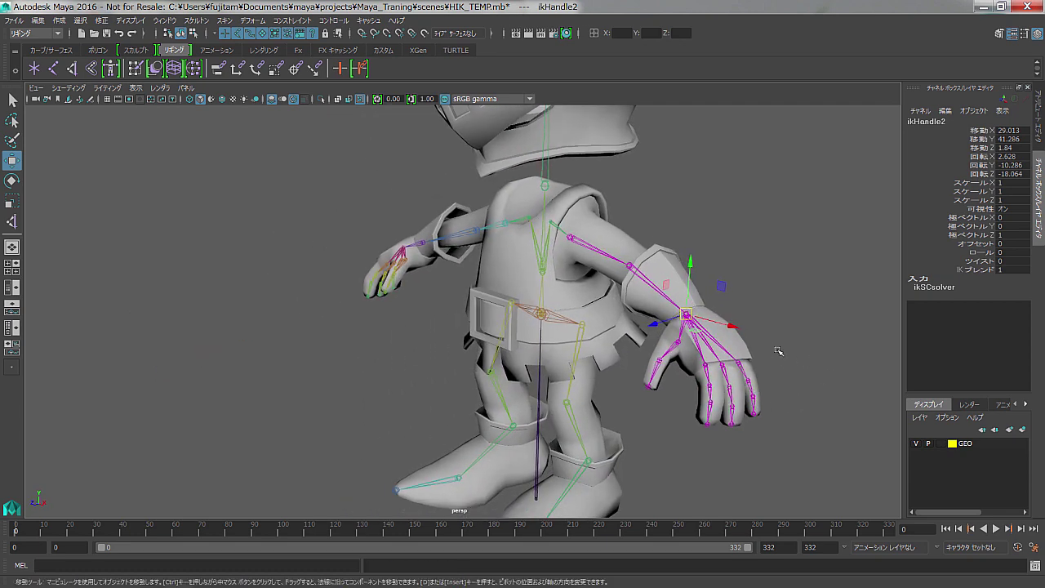
mouse_move(690, 320)
left_mouse_down()
mouse_move(645, 312)
mouse_move(621, 286)
left_mouse_up()
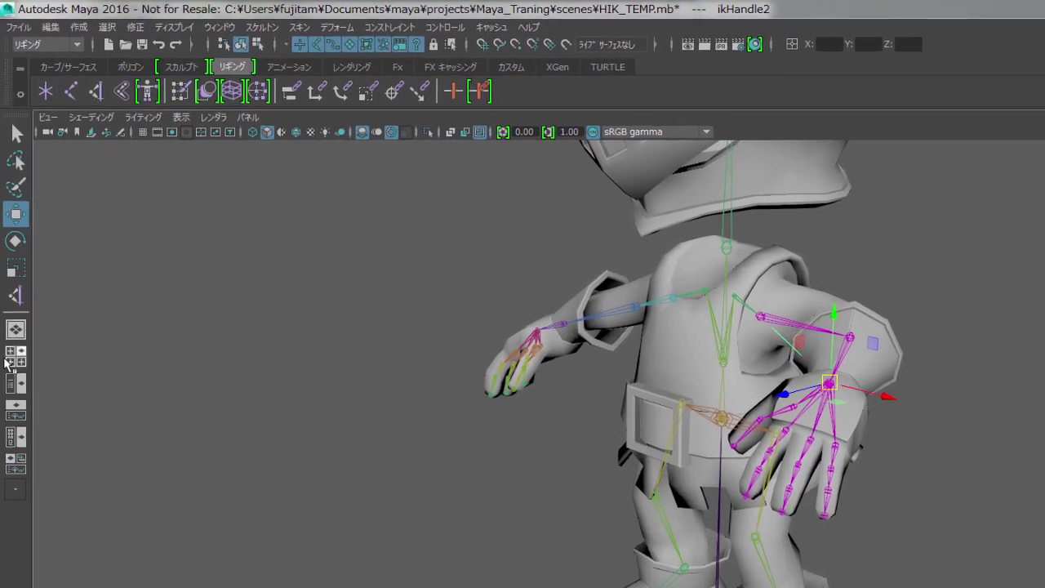
Step: Show the Outliner and select both ikHandle1 and ikHandle2
left_click(13, 311)
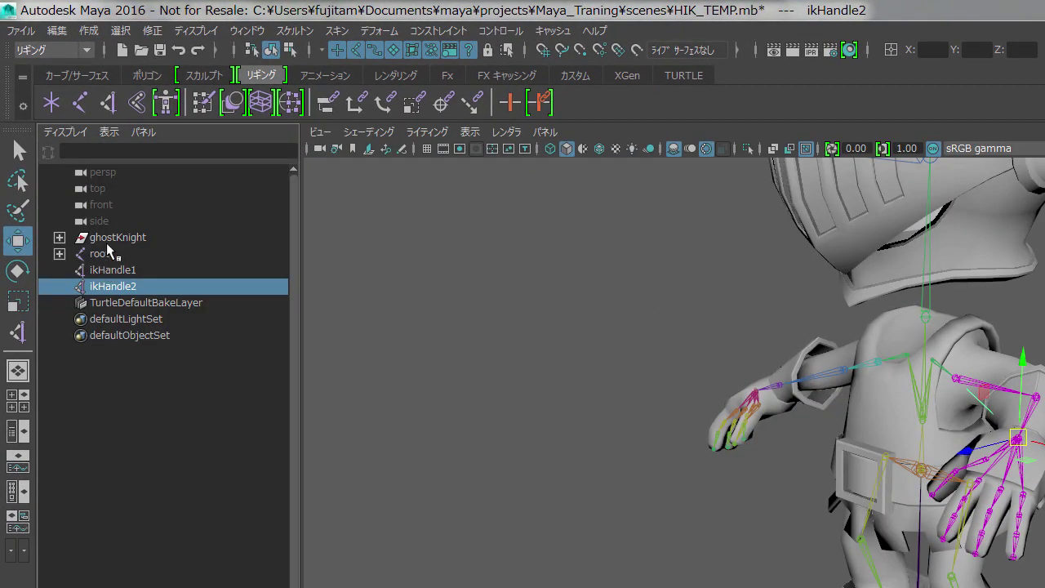
left_click(120, 269)
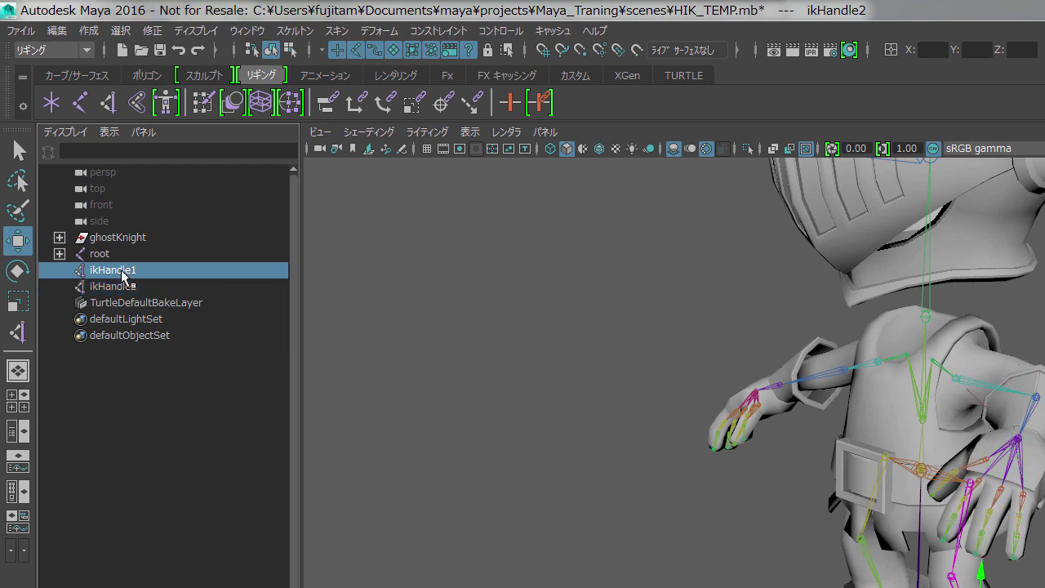
left_click(120, 287)
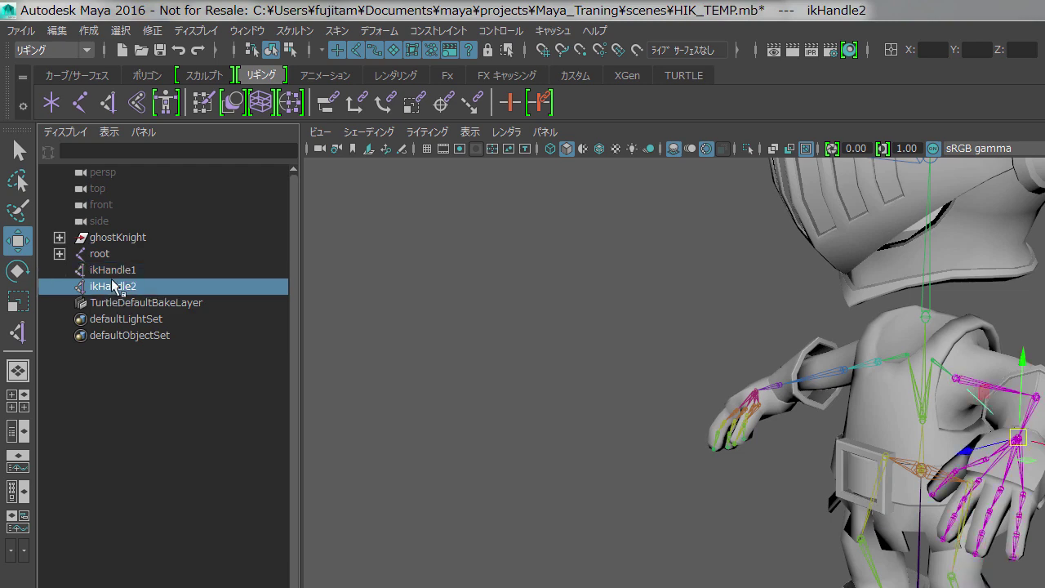
left_click(120, 270, "ctrl")
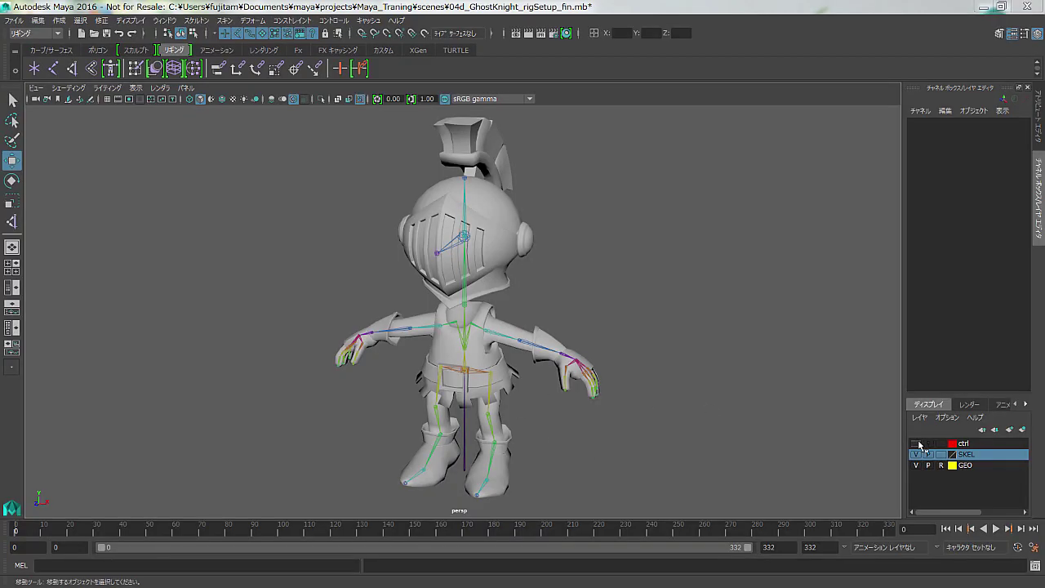
Step: Show the ctrl layer and select the neck, hand and foot controls in the Outliner
left_click(918, 443)
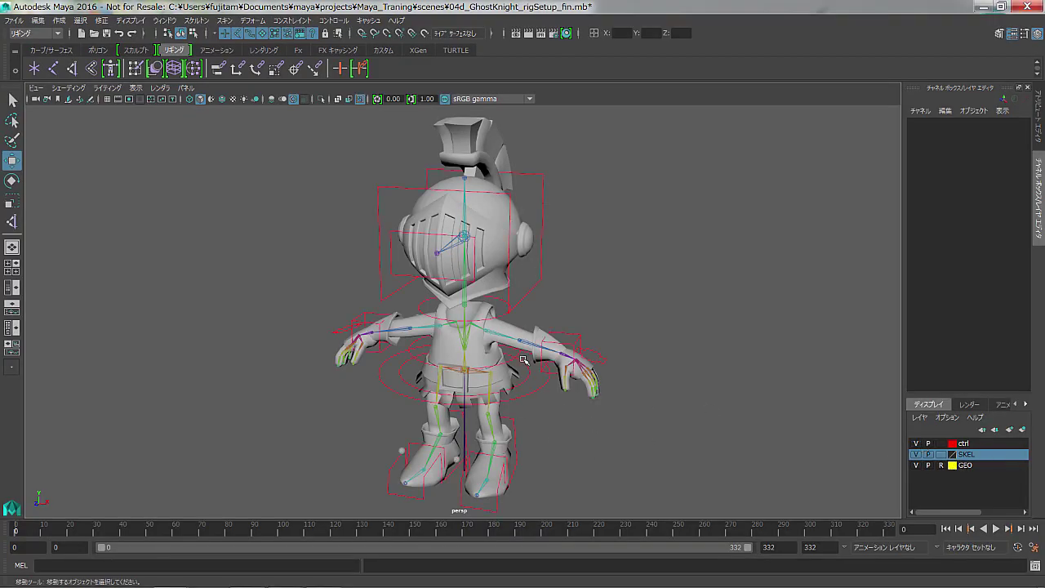
left_click(20, 287)
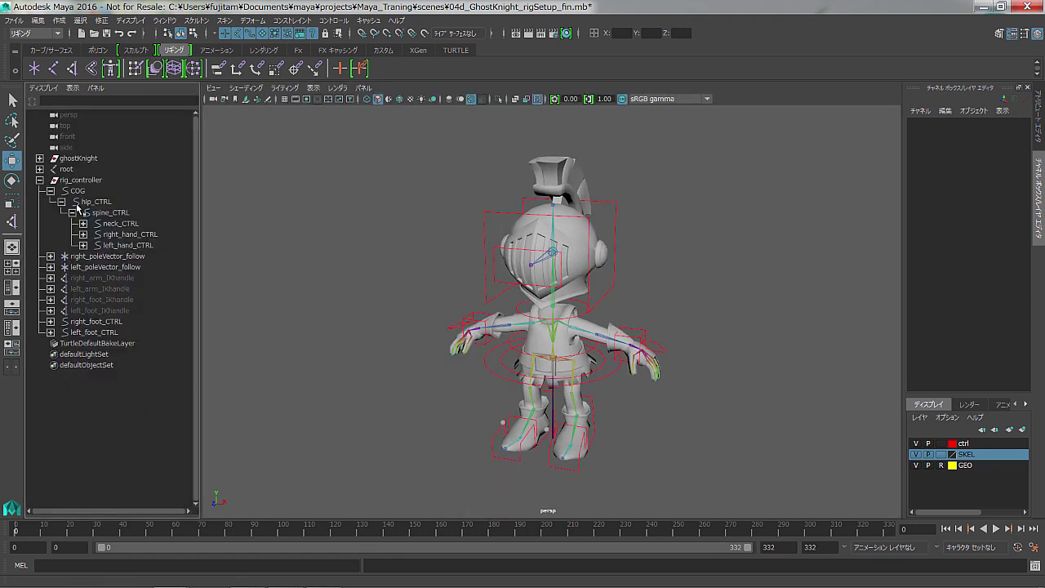
left_click(108, 226)
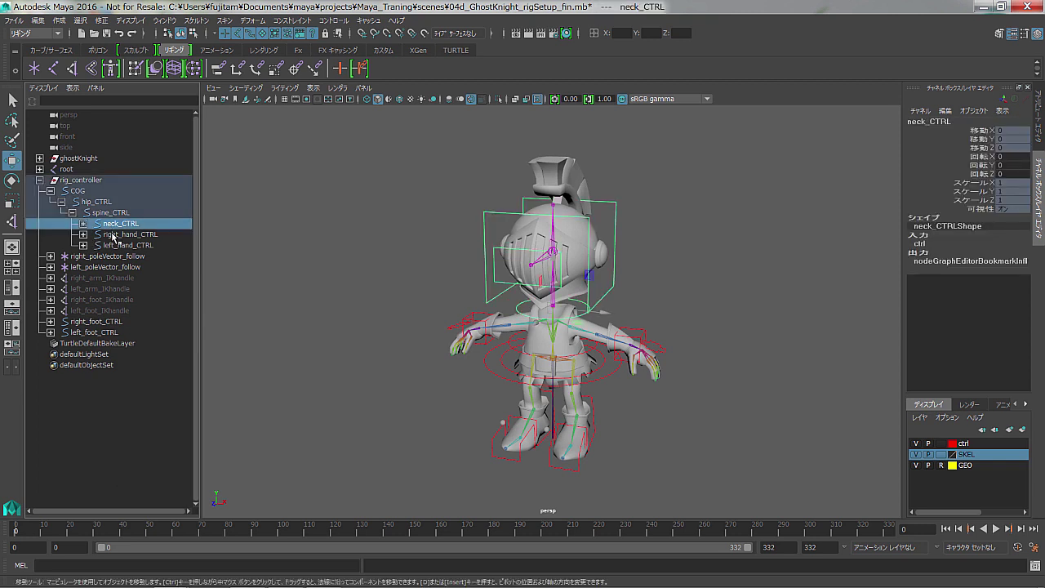
left_click(111, 234)
left_click(117, 246)
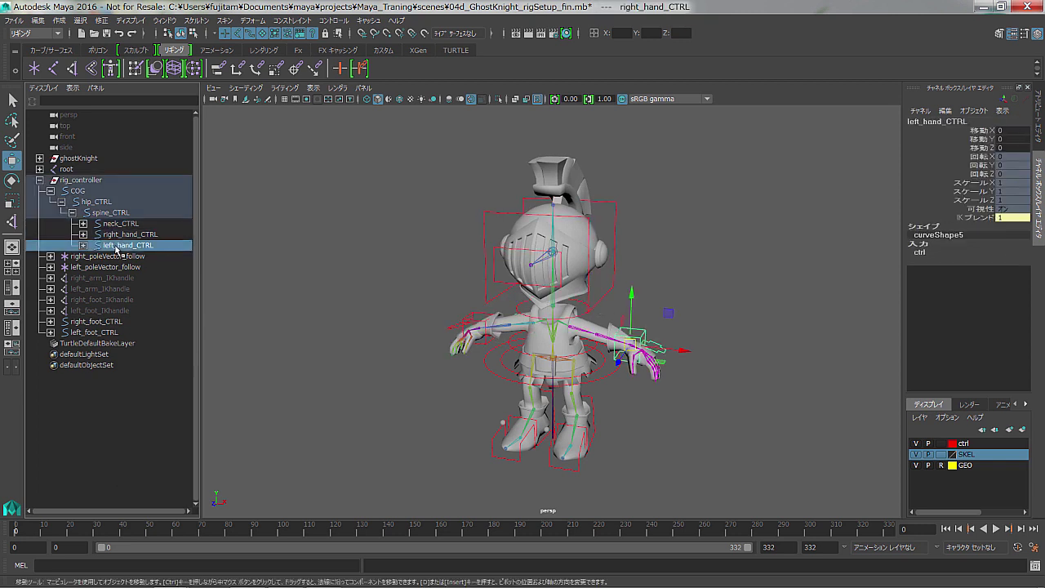
left_click(107, 325)
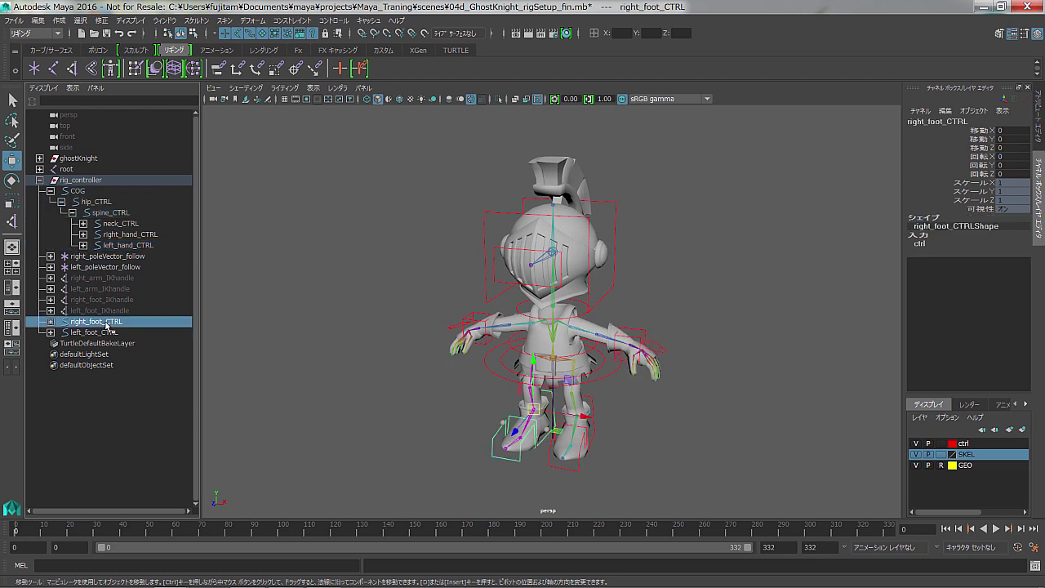
left_click(107, 334)
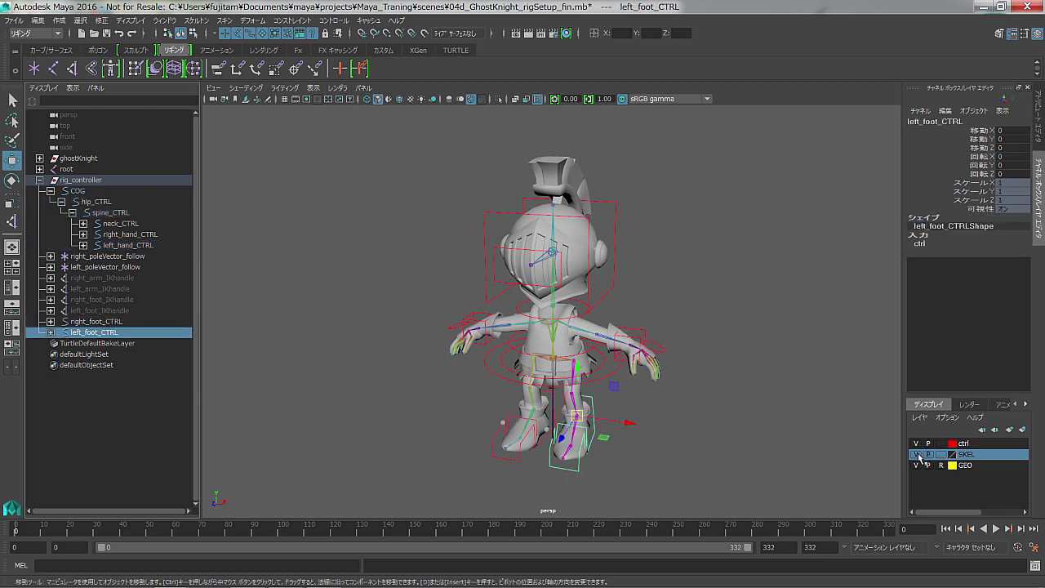
Step: Hide the SKEL layer, then test and undo moves on left_foot_CTRL, left_hand_CTRL and COG
left_click(915, 454)
mouse_move(576, 415)
left_mouse_down()
mouse_move(579, 392)
mouse_move(576, 408)
left_mouse_up()
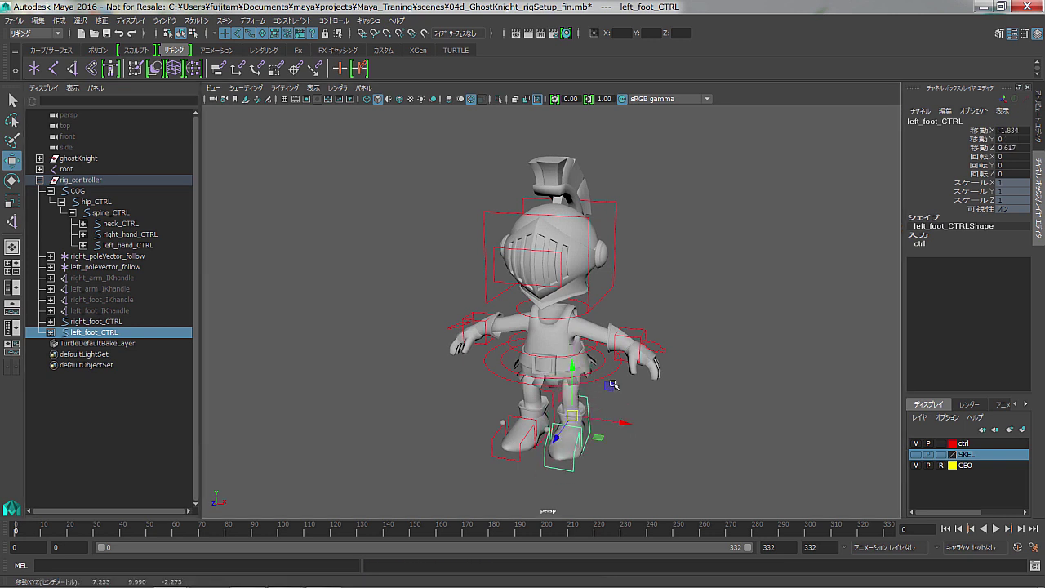
key("ctrl+z")
left_click(140, 244)
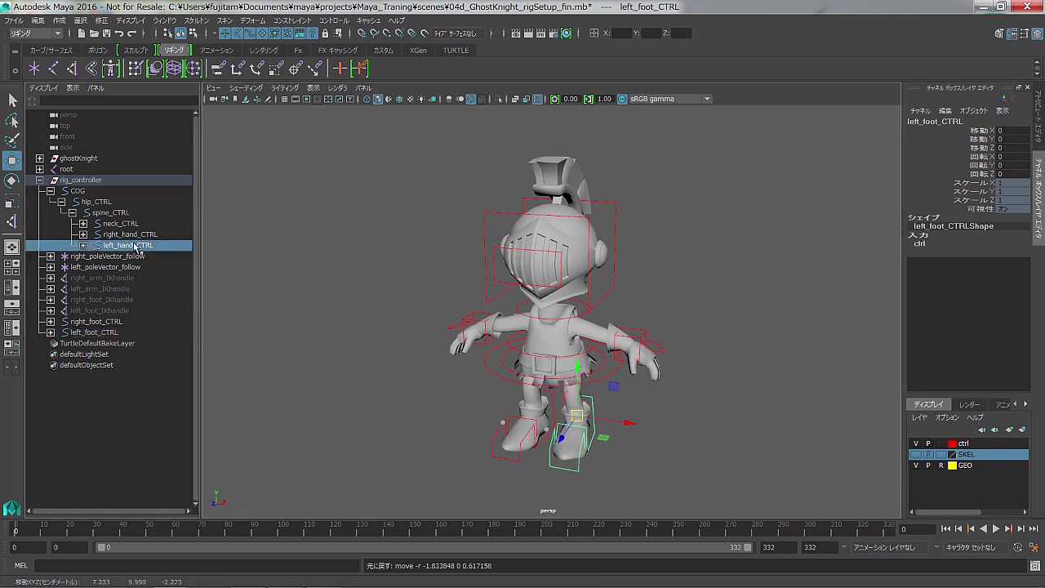
left_click_drag(635, 301, 647, 346)
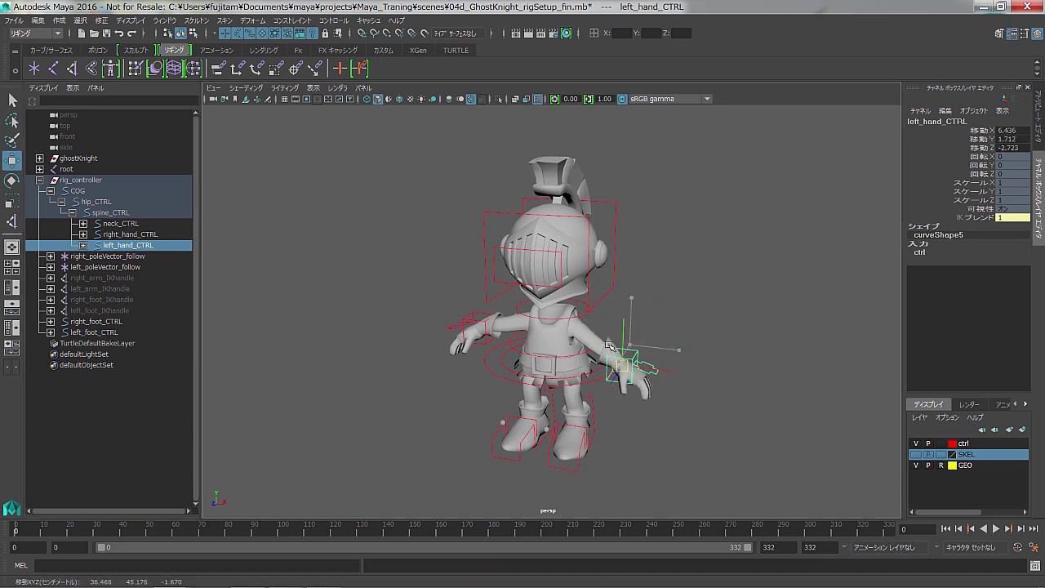
key("ctrl+z")
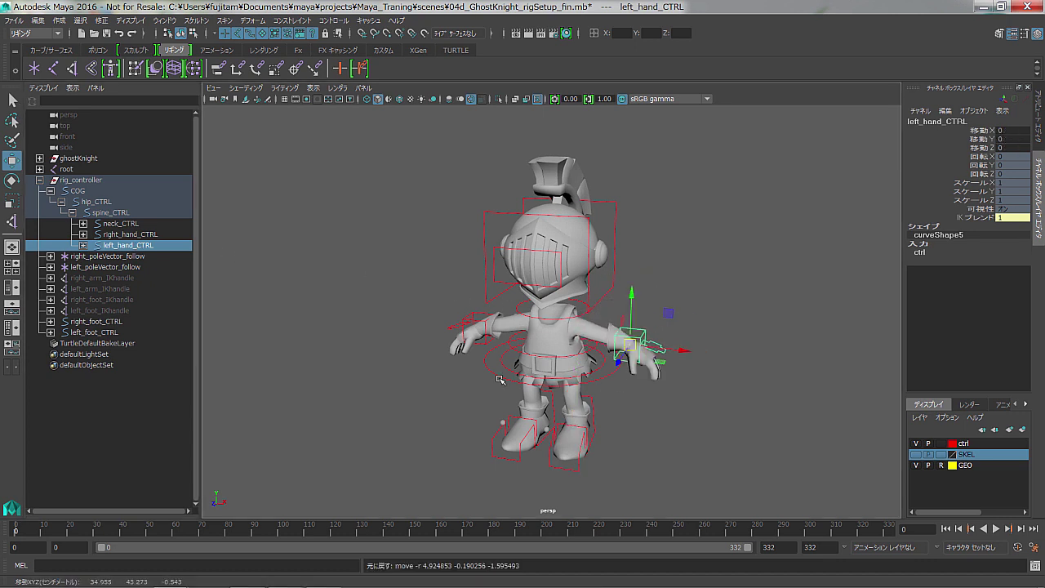
left_click(498, 380)
mouse_move(555, 359)
left_mouse_down()
mouse_move(562, 322)
mouse_move(546, 325)
mouse_move(553, 357)
left_mouse_up()
key("ctrl+z")
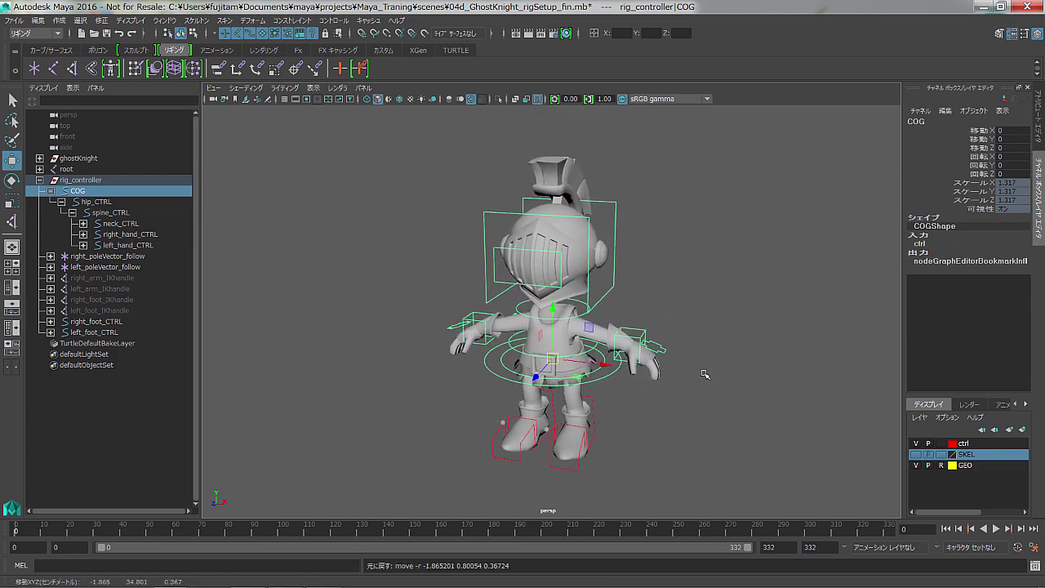
left_click(711, 391)
left_click_drag(711, 450, 719, 452, "alt")
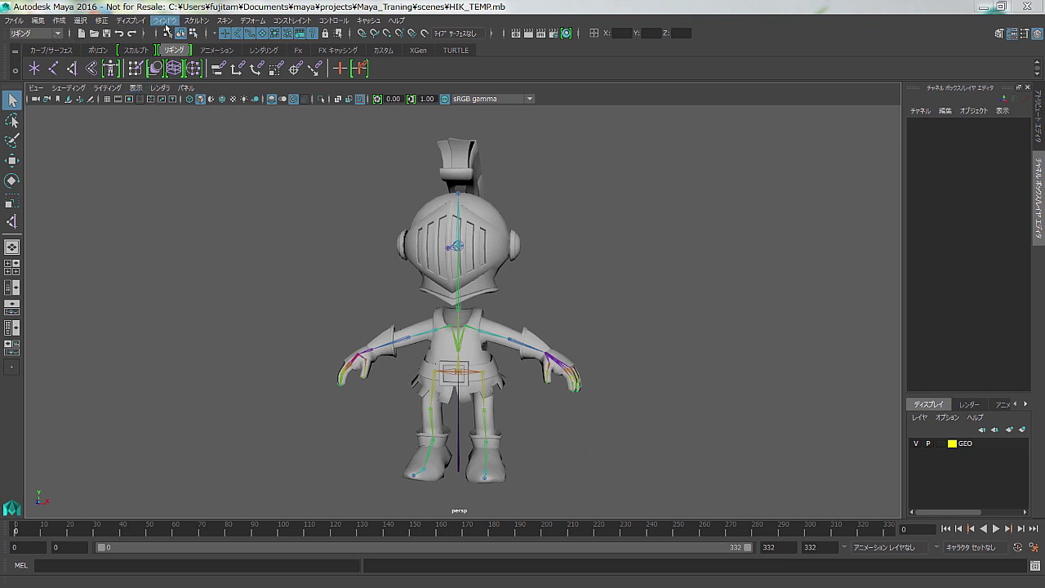
Step: Open HumanIK Character Controls from the shelf and define a new skeleton, Character1
left_click(193, 24)
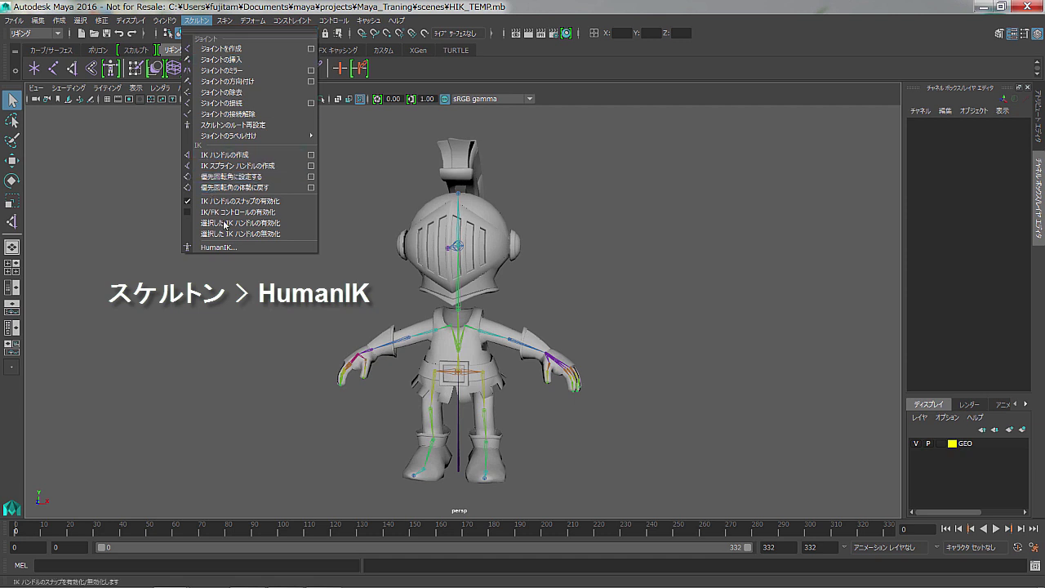
left_click(187, 297)
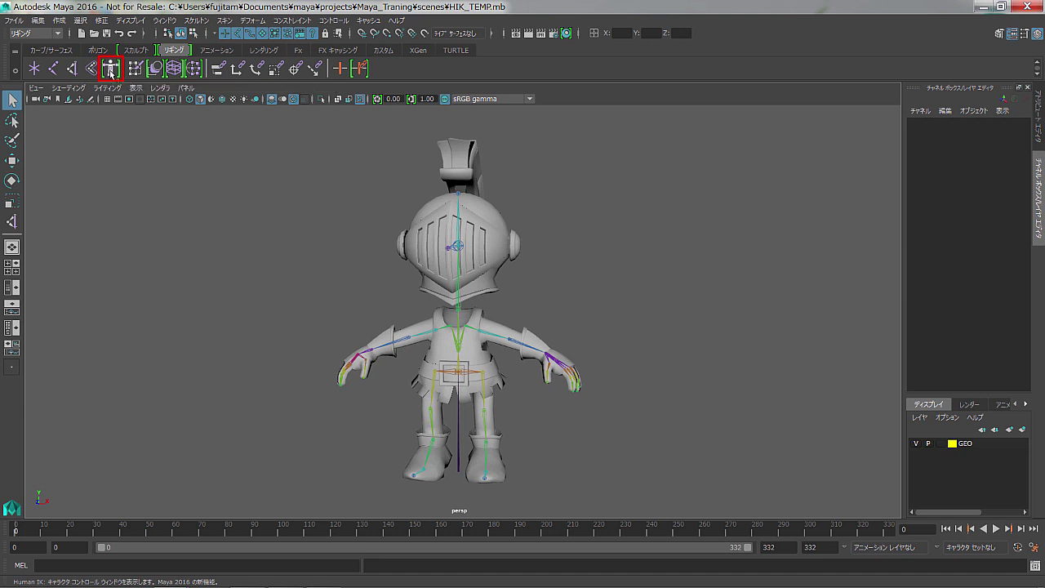
left_click(111, 70)
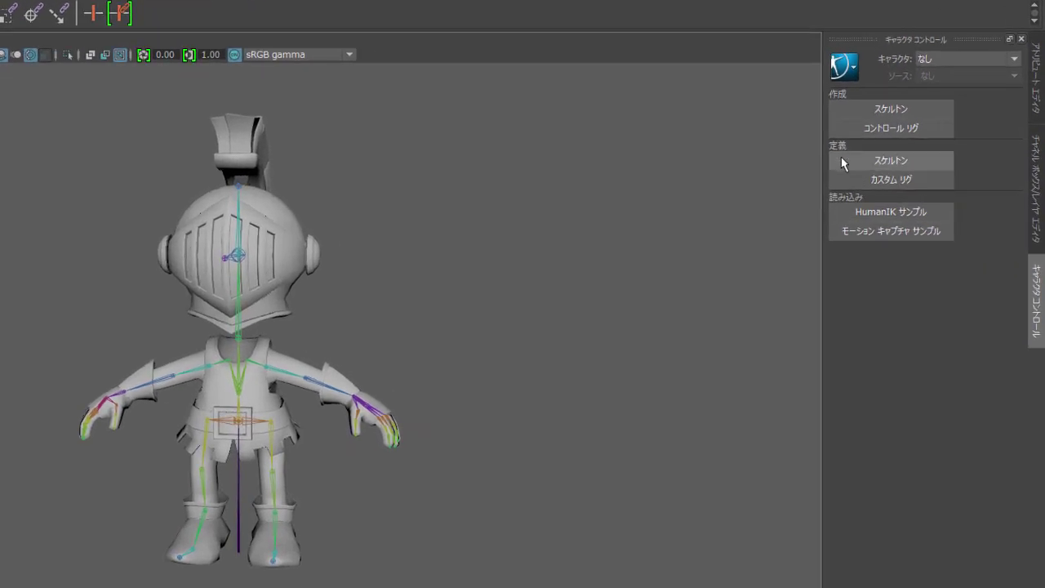
left_click(841, 158)
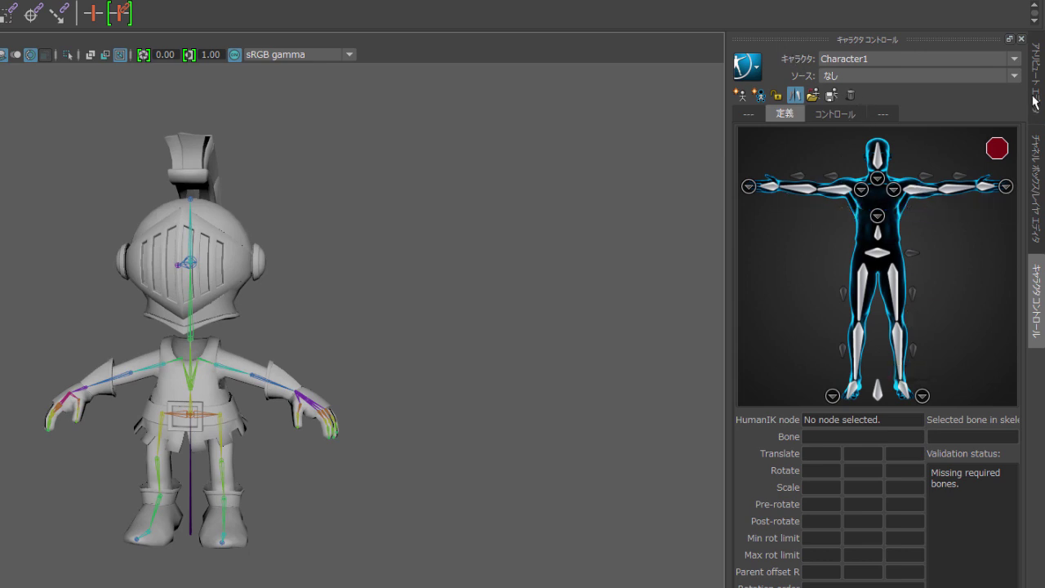
Step: Rename the Character1 HumanIK node to Knight and return to its Character Controls
left_click(1037, 171)
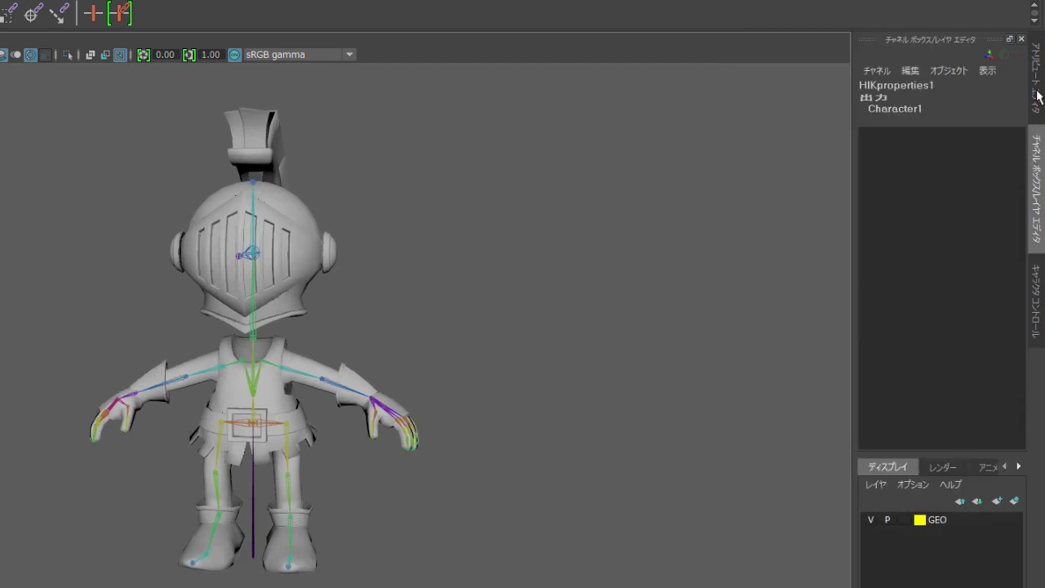
left_click(1038, 97)
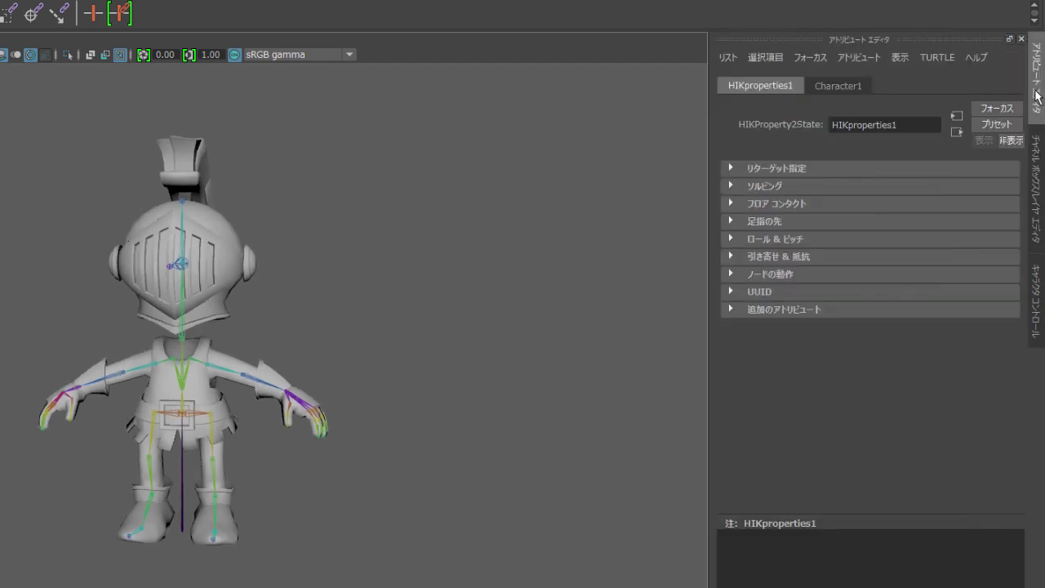
left_click(855, 85)
left_click_drag(887, 125, 746, 132)
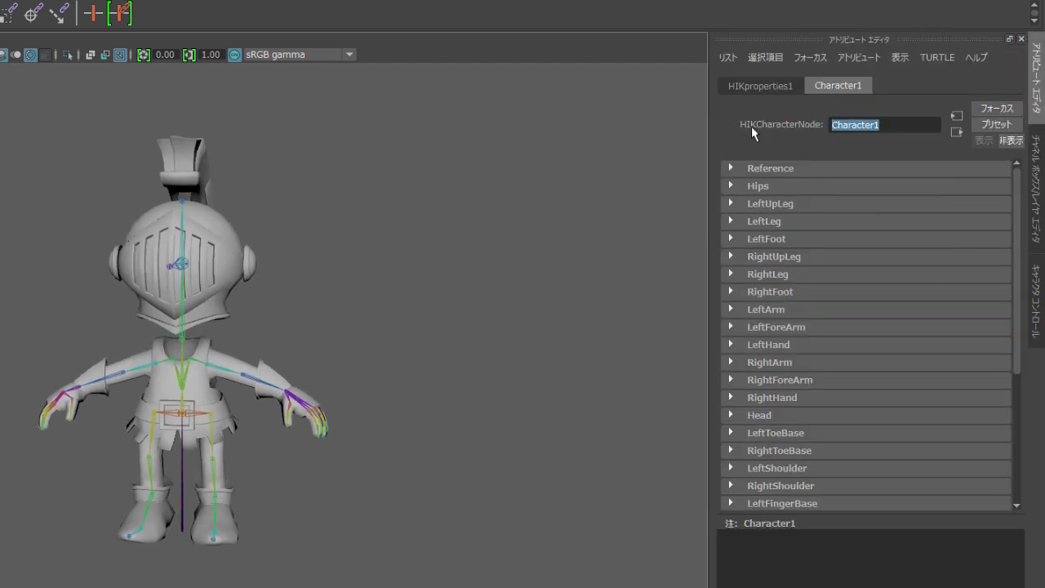
type("Kni")
type("ght")
key("Return")
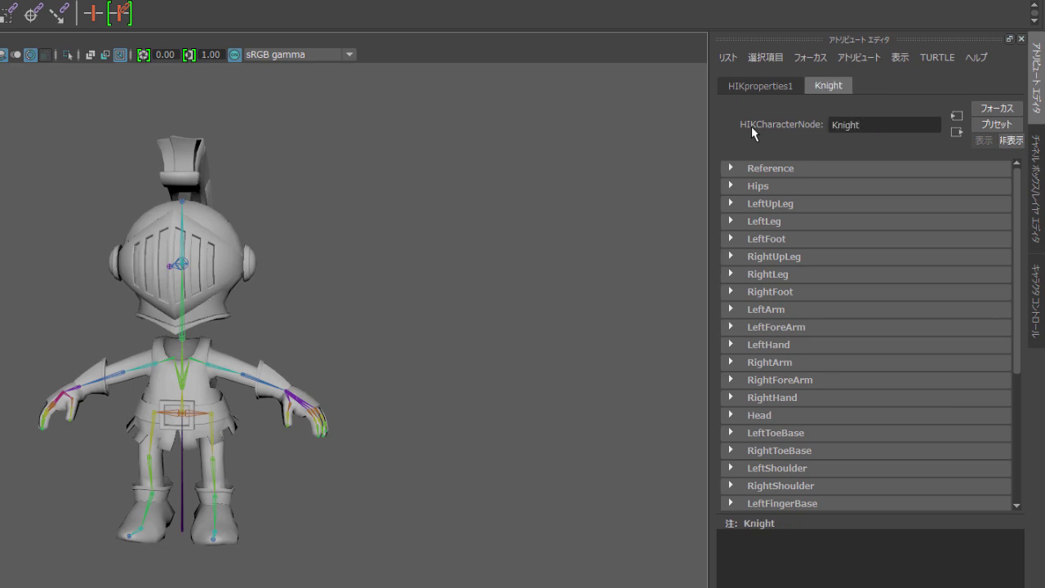
left_click(1036, 302)
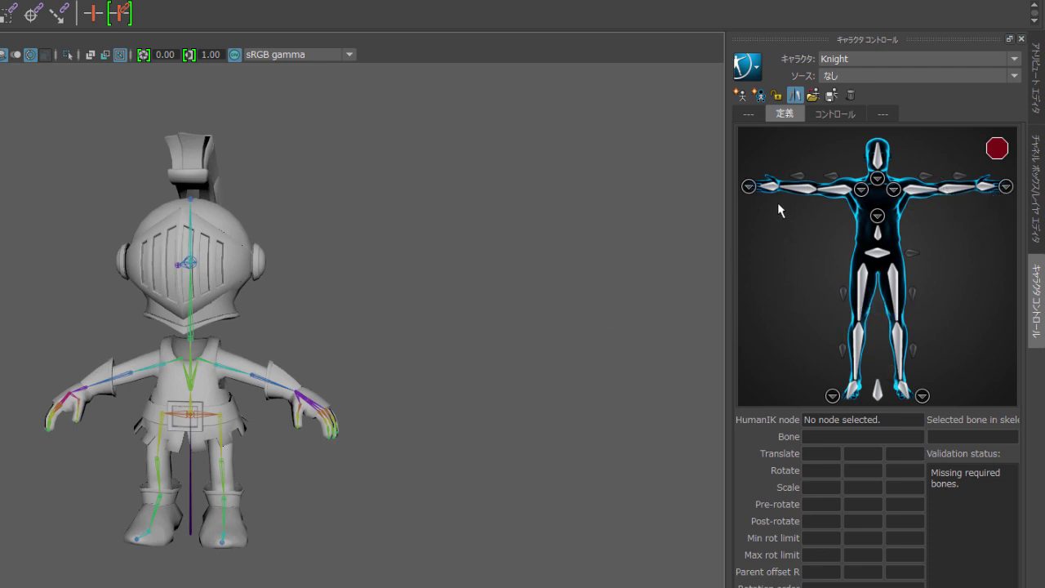
Step: Set the left shoulder joint's Rotate Z to 0 in the Channel Box
left_click_drag(375, 503, 383, 503, "alt")
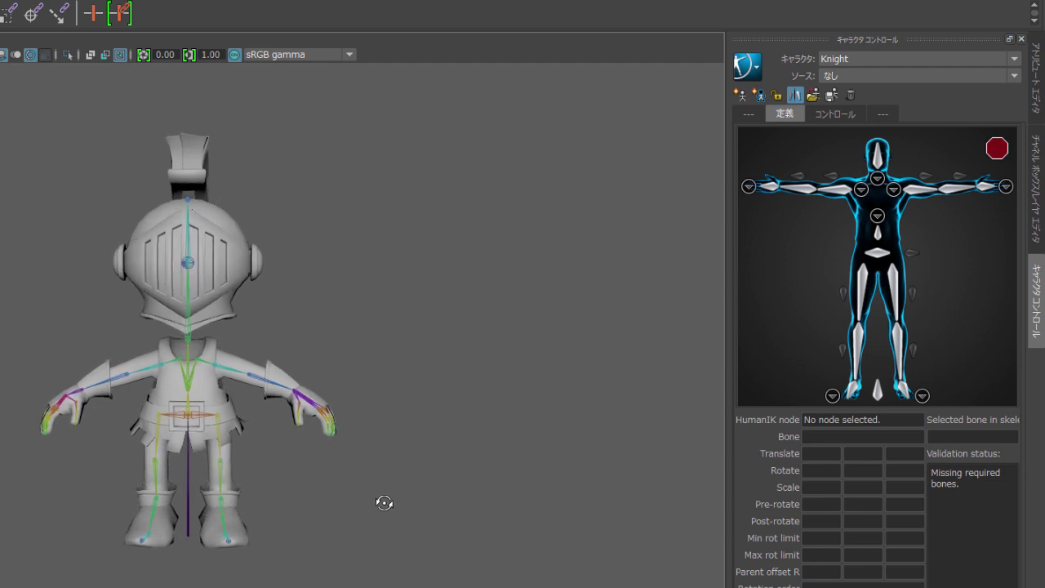
left_click(202, 363)
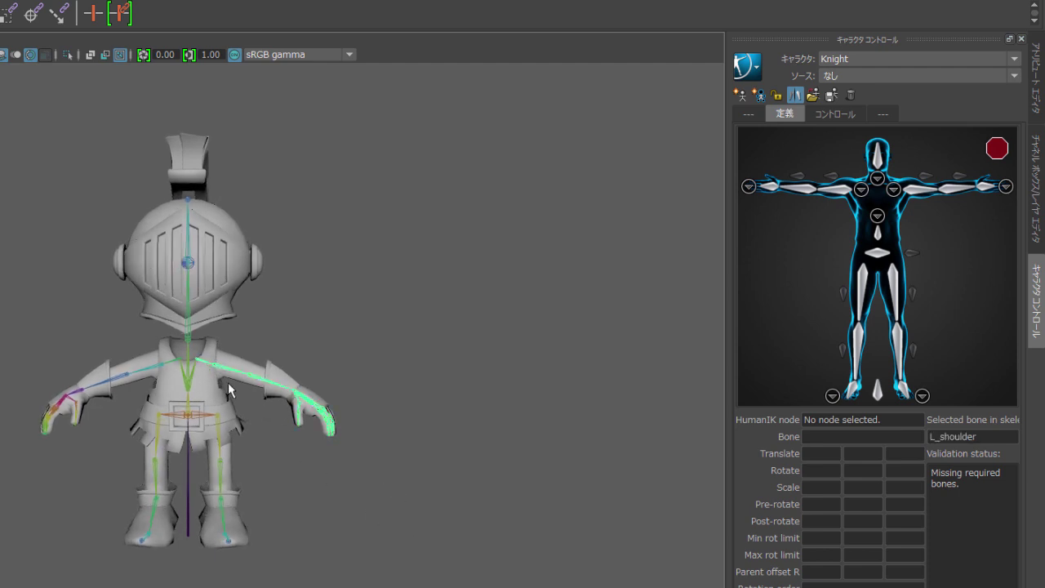
left_click(1035, 180)
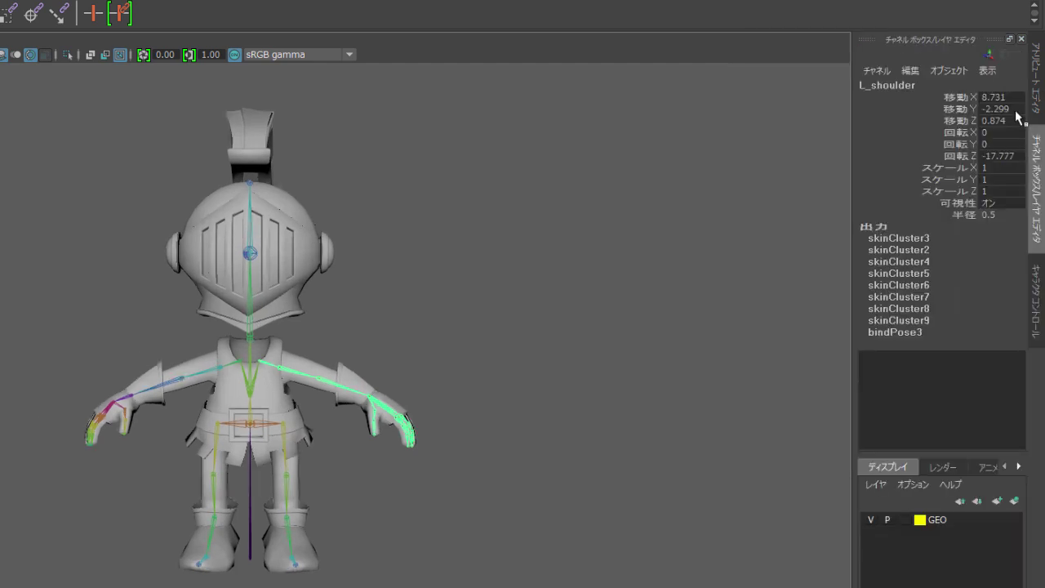
left_click(1007, 155)
type("0")
key("Return")
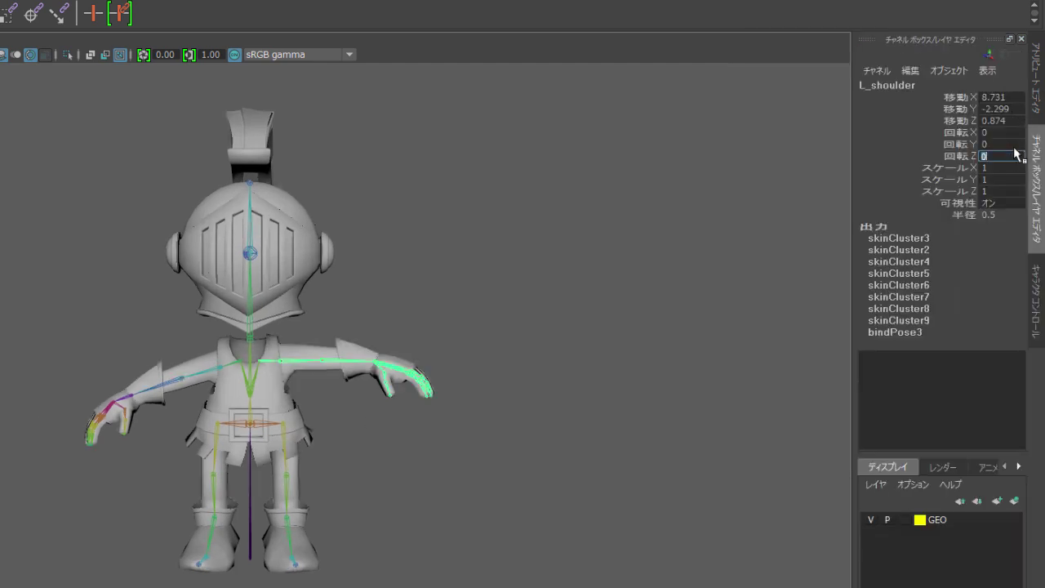
Step: Set the right shoulder's Rotate Z to 0, then deselect and return to Character Controls
left_click(230, 366)
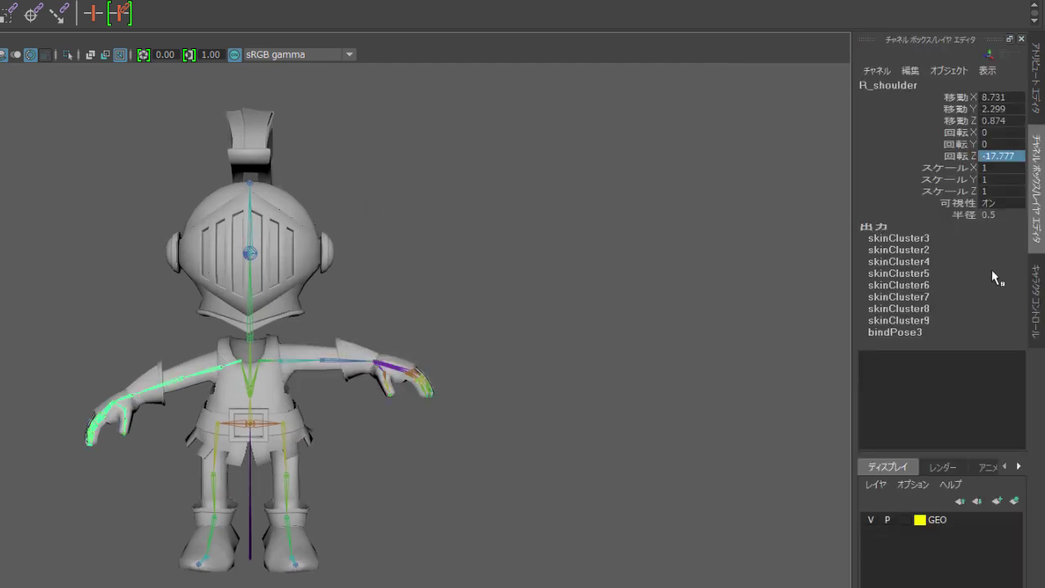
left_click(1018, 155)
type("0")
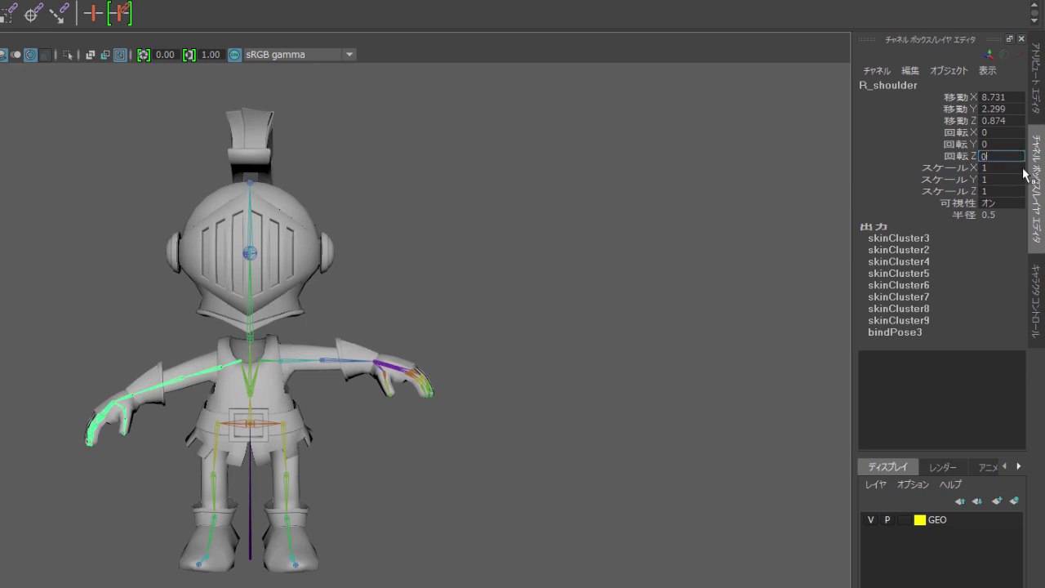
key("Return")
left_click(613, 464)
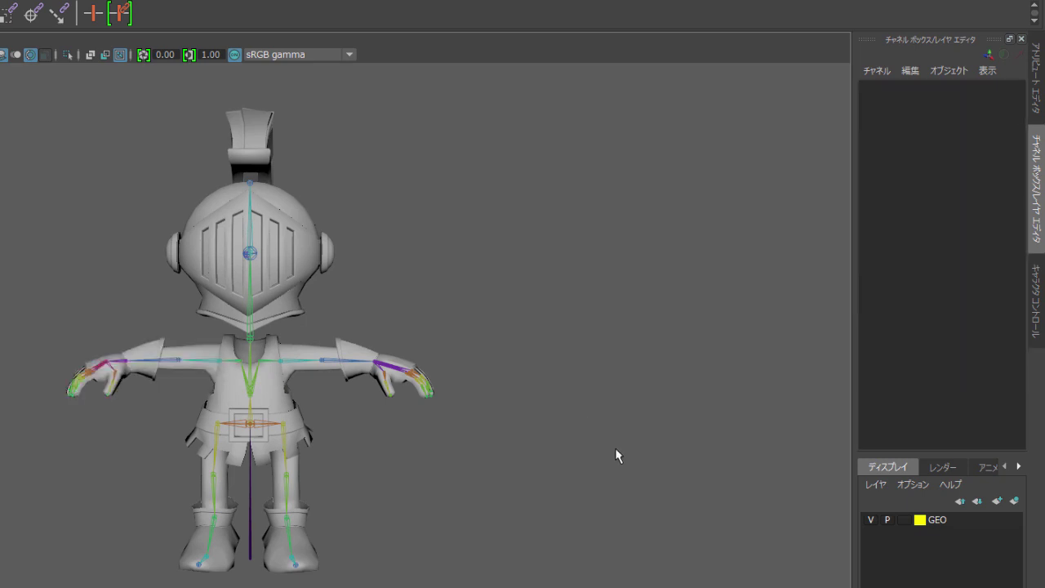
left_click(1037, 302)
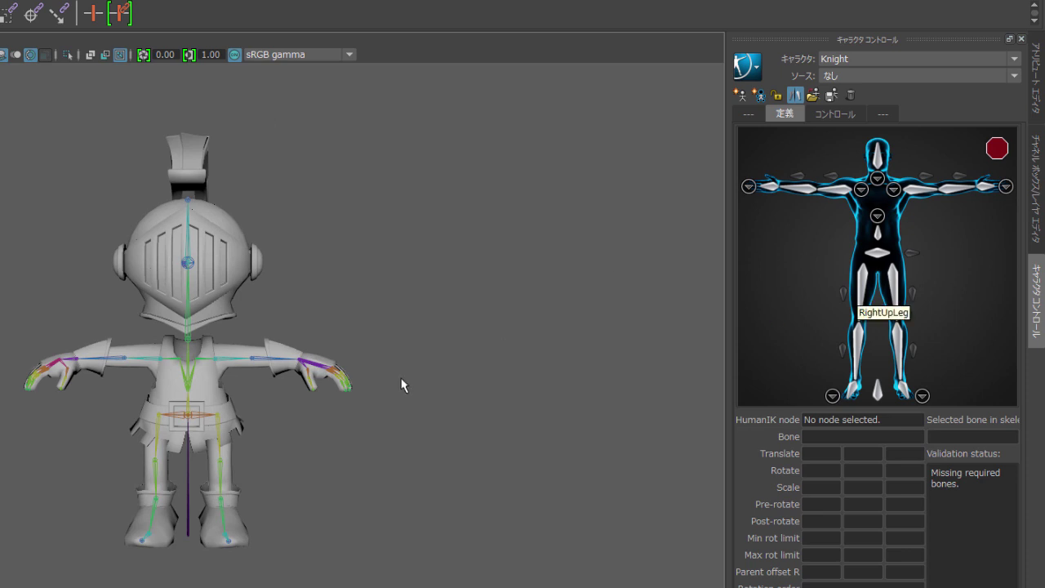
Step: Frame the knight's body and assign the COG joint to the Hips slot
scroll(390, 441, "up", 2)
middle_click_drag(411, 519, 401, 427, "alt")
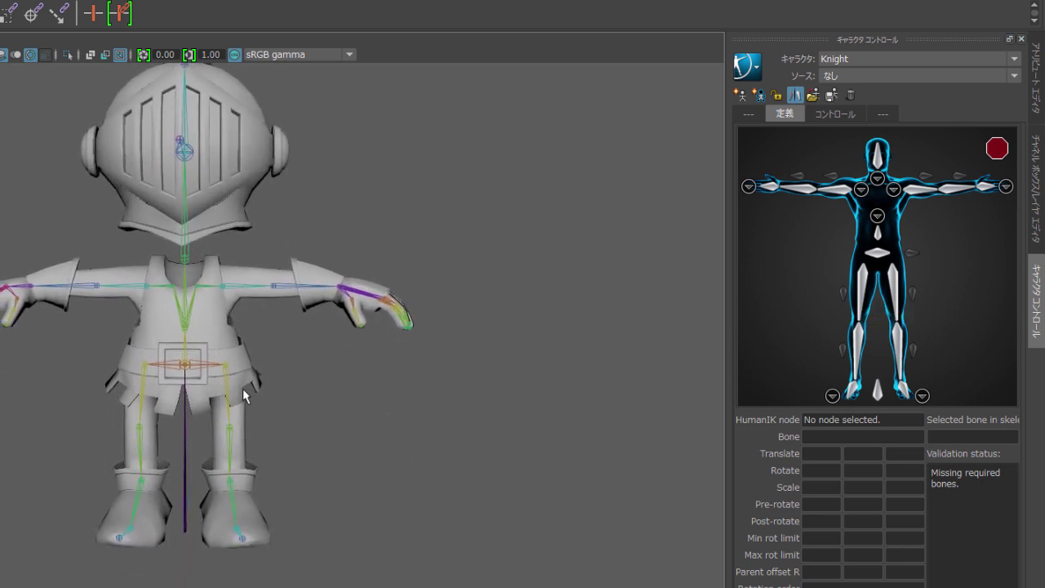
left_click(183, 369)
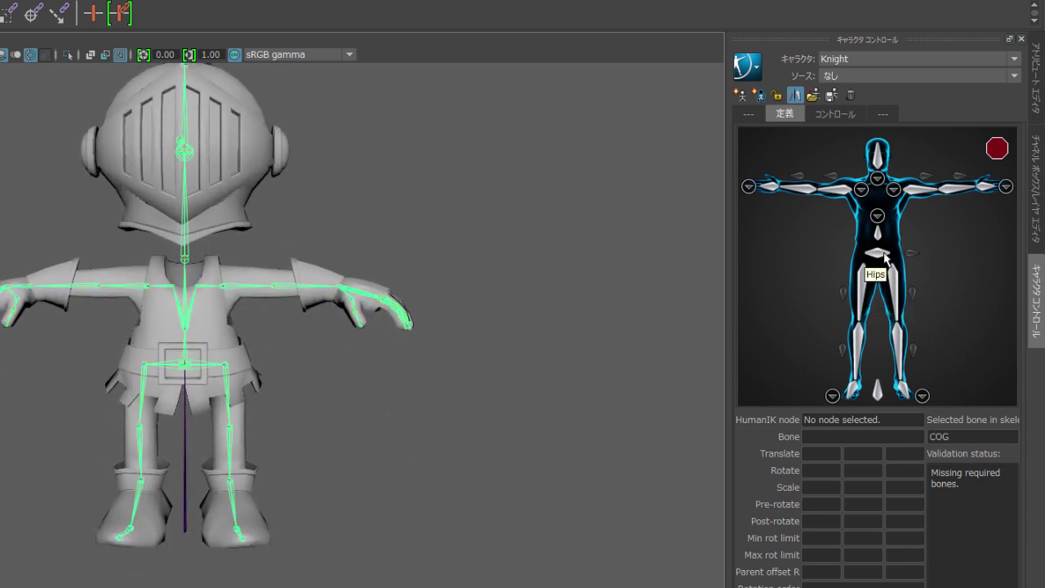
right_click(884, 257)
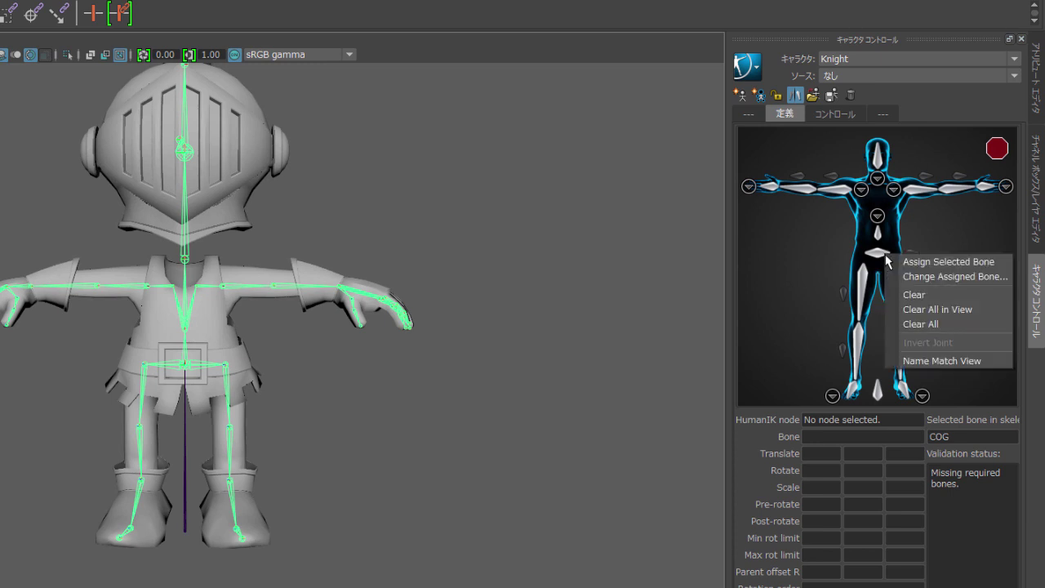
left_click(902, 265)
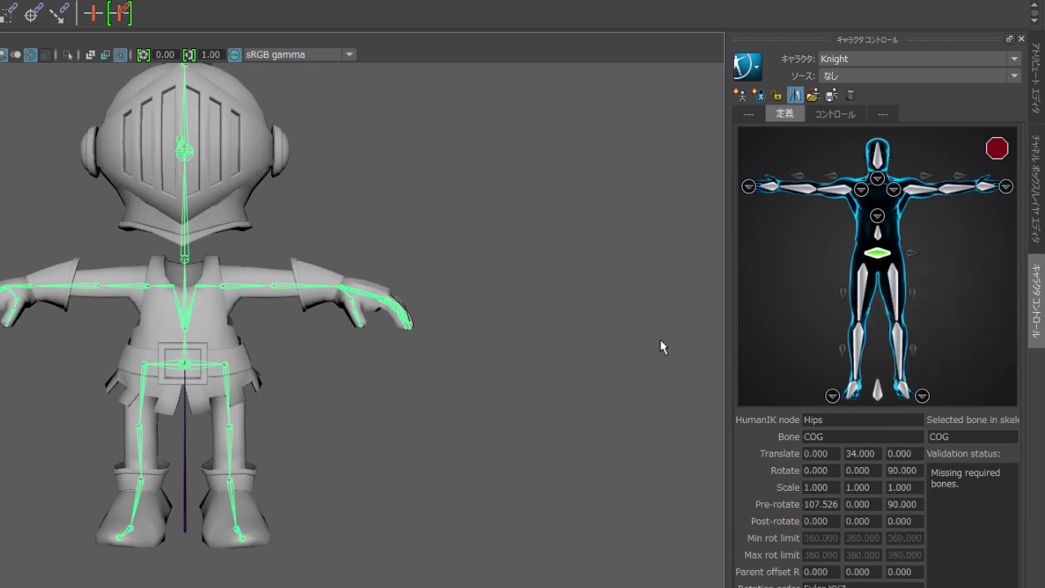
Step: Map L_thigh, L_shin and L_andle to the LeftUpLeg, LeftLeg and LeftFoot slots
left_click(227, 395)
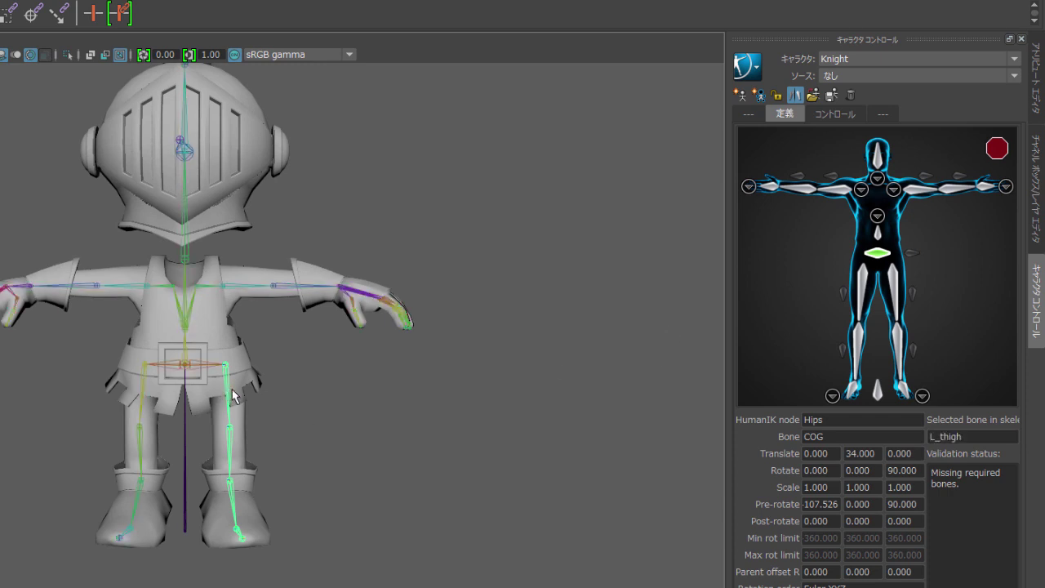
right_click(902, 300)
left_click(906, 295)
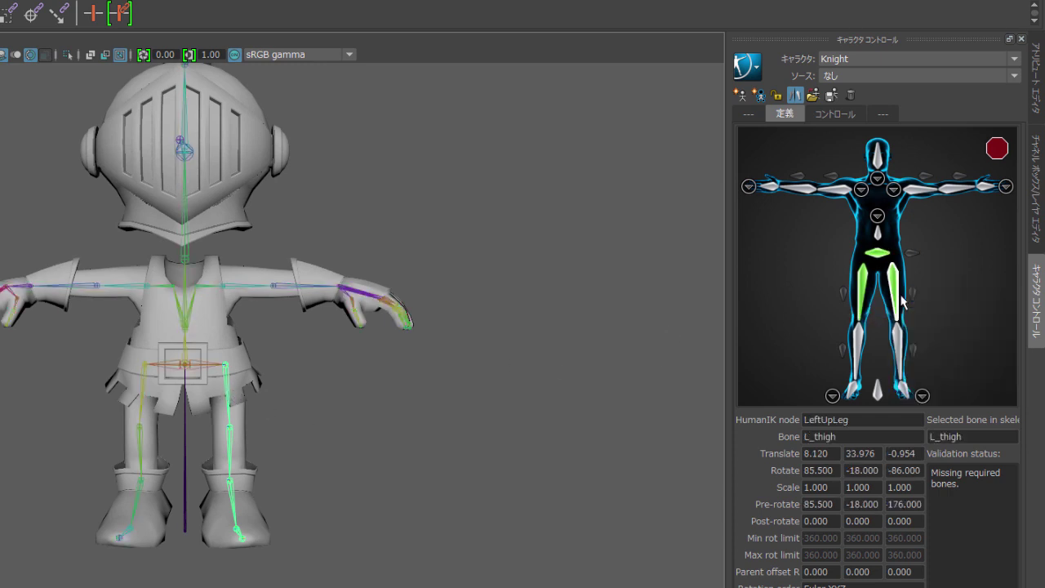
left_click(230, 447)
right_click(896, 353)
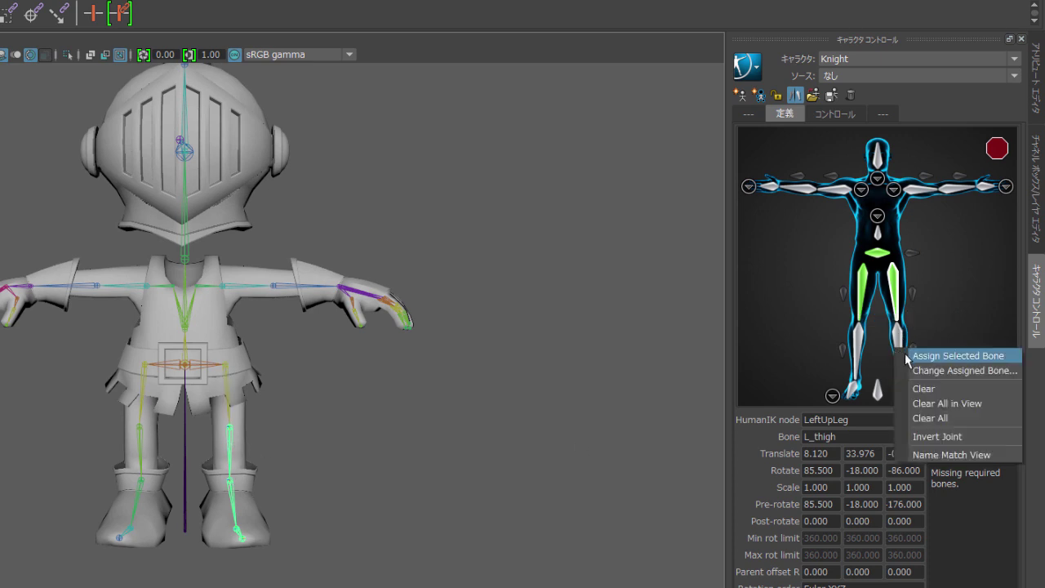
left_click(906, 354)
left_click(232, 509)
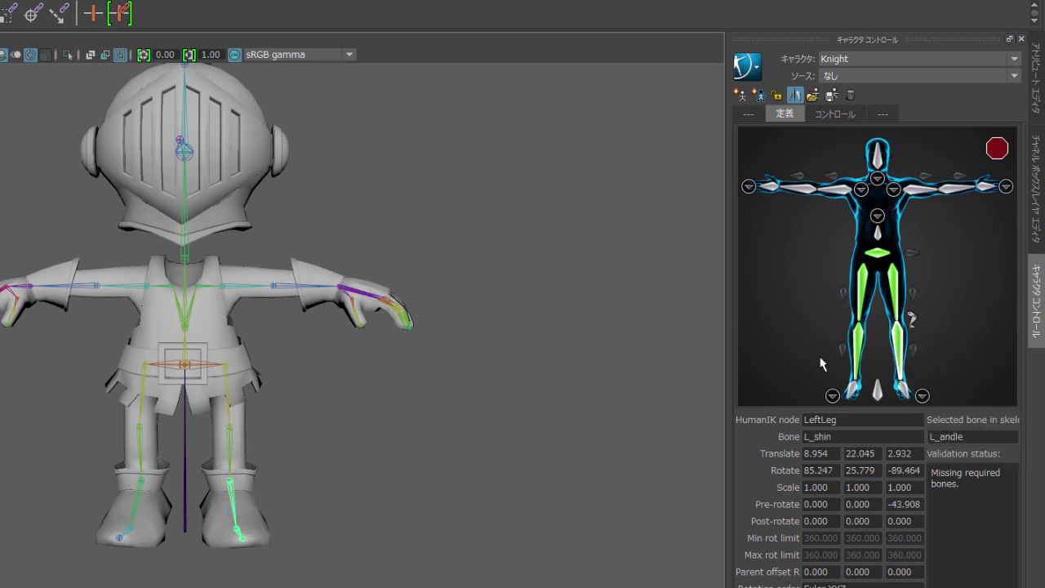
right_click(903, 387)
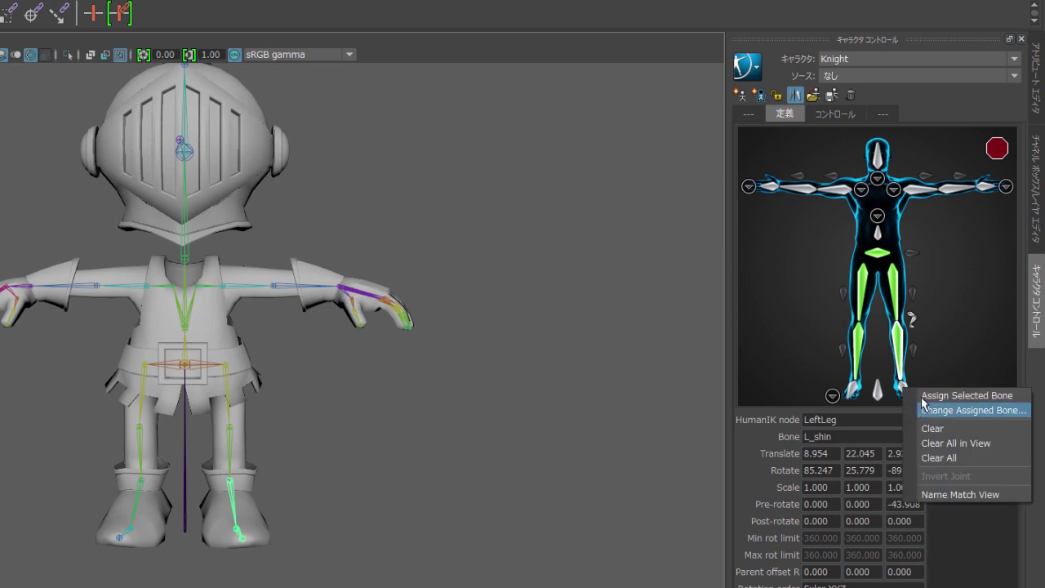
left_click(923, 396)
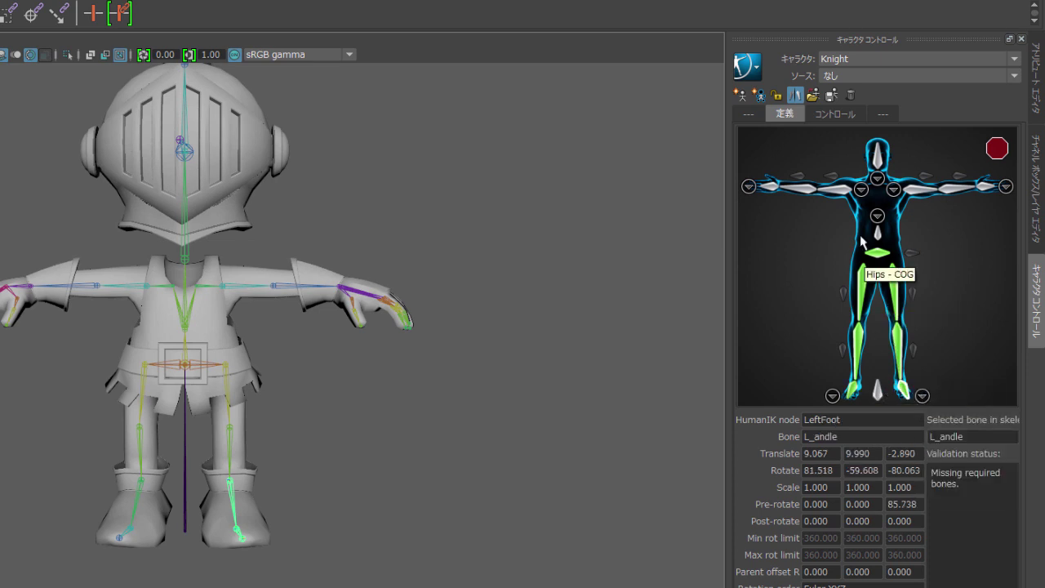
Step: Map spine_02 to the Spine slot and the head joint to the Head slot
left_click(186, 314)
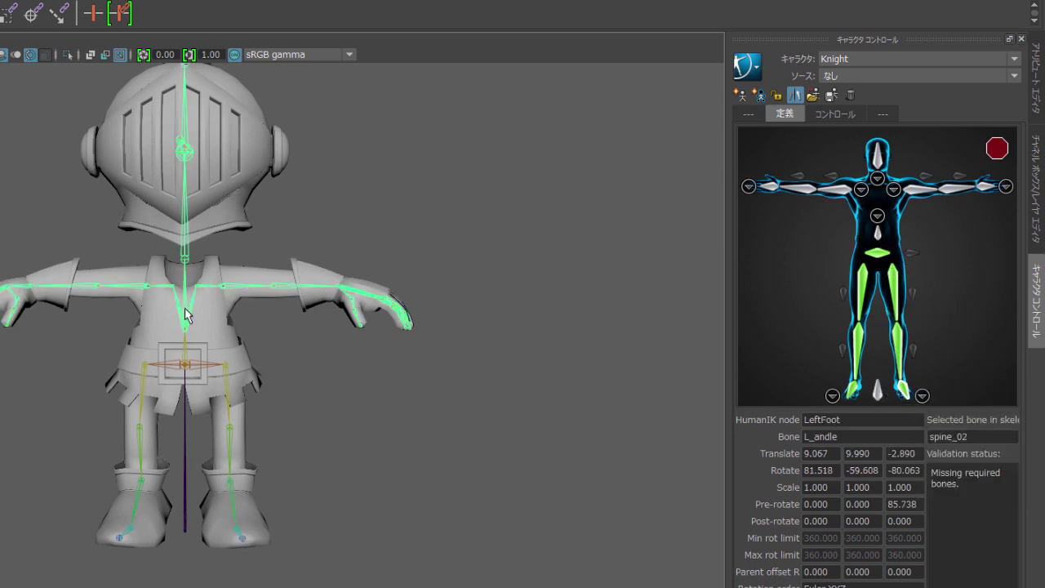
right_click(888, 237)
left_click(890, 238)
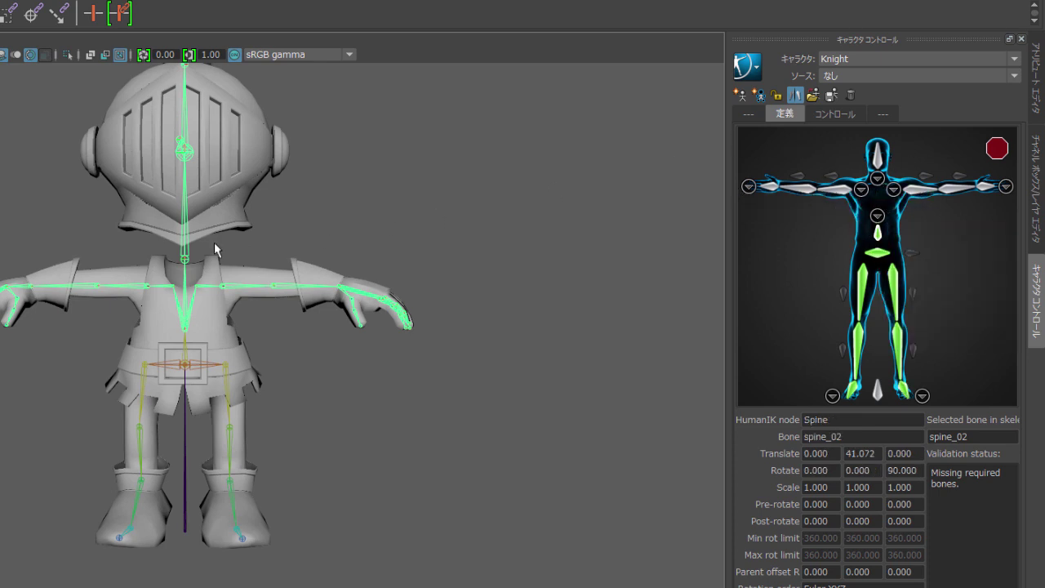
left_click(187, 188)
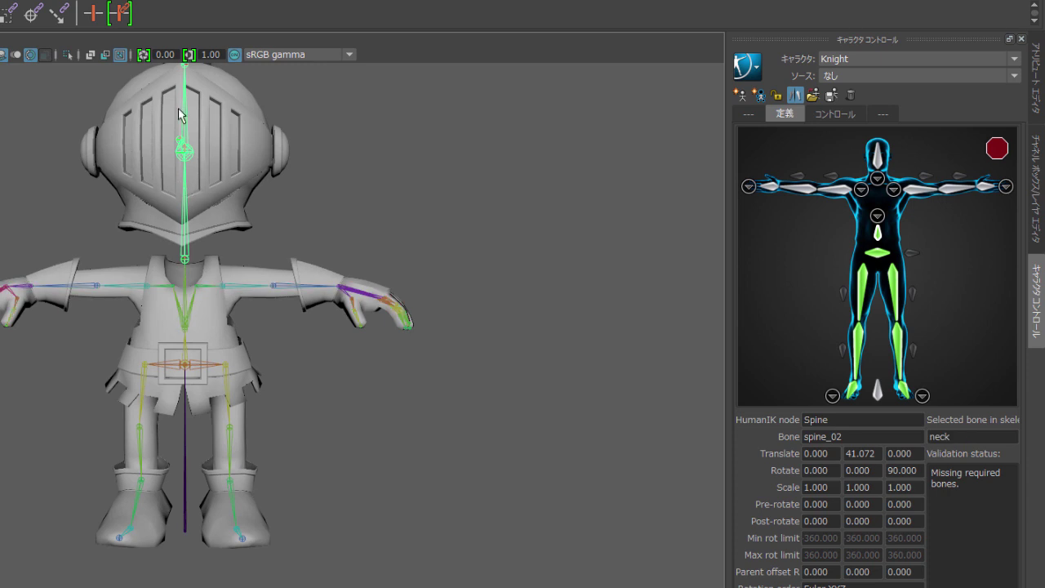
left_click(195, 102)
right_click(892, 165)
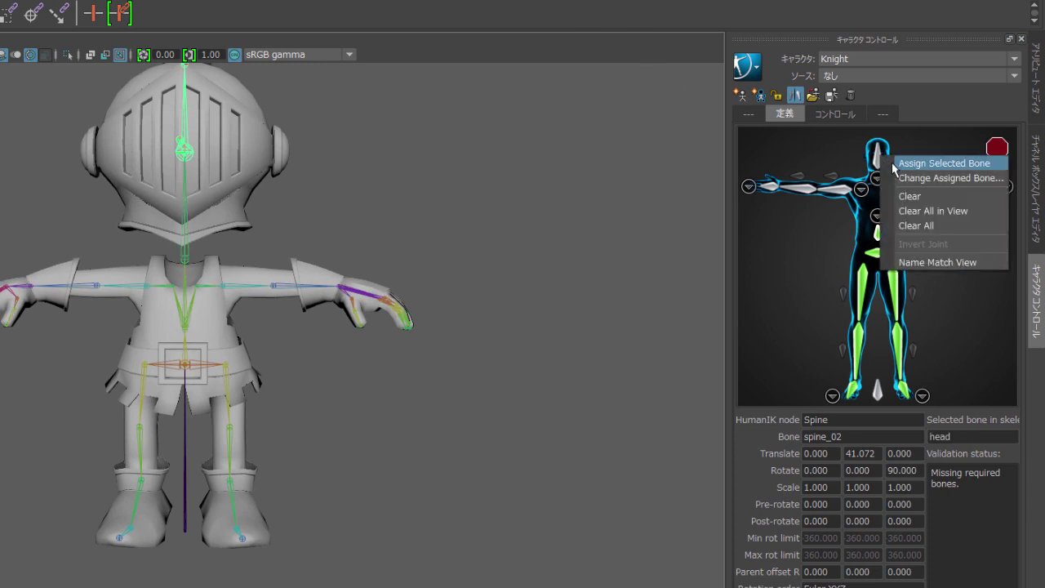
left_click(906, 164)
Step: Map L_upperarm, L_forearm and L_wrist to the LeftArm, LeftForeArm and LeftHand slots
left_click(249, 286)
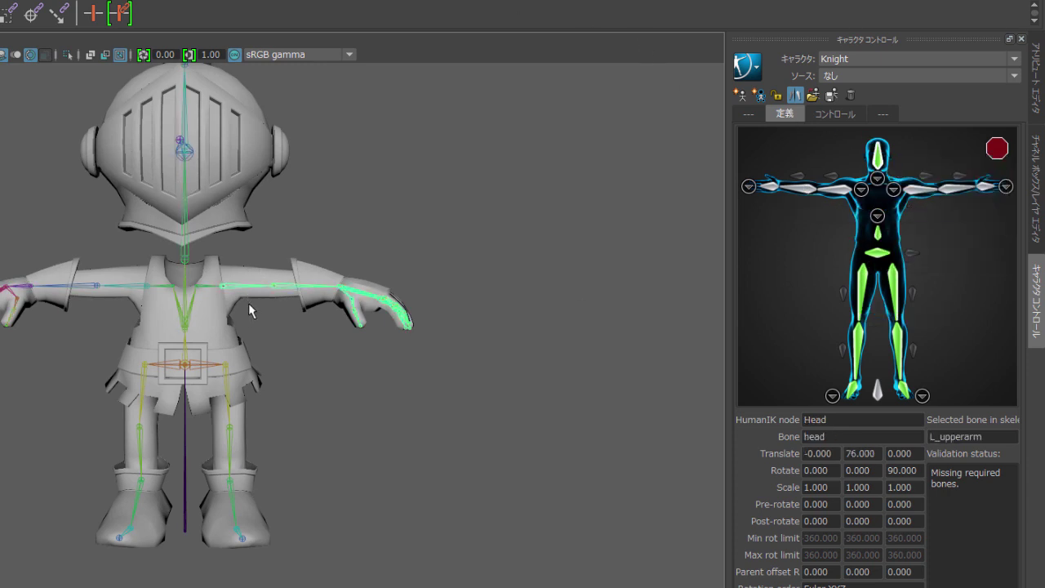
right_click(920, 189)
left_click(942, 197)
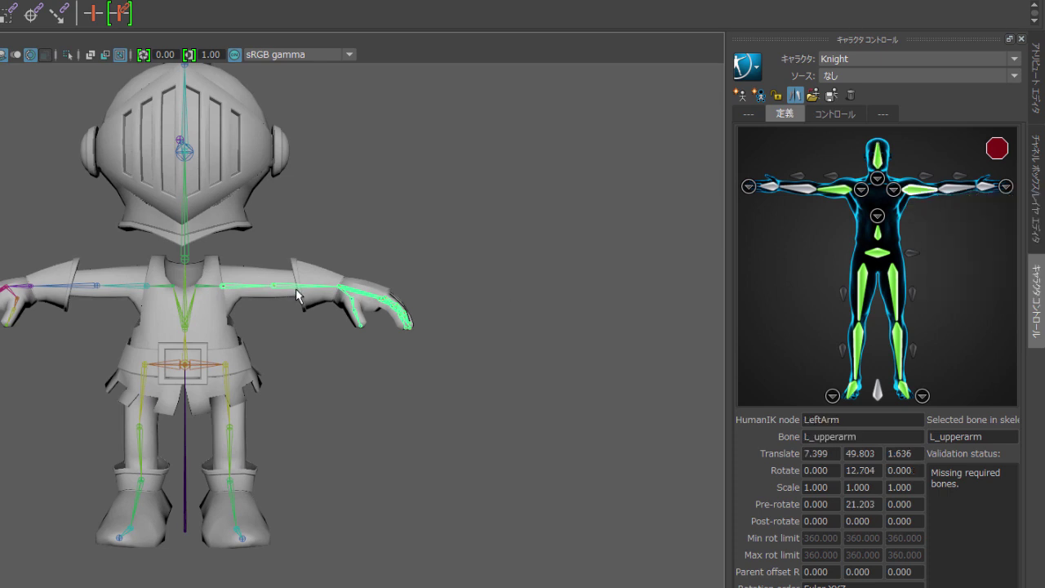
left_click(297, 289)
right_click(947, 188)
left_click(962, 194)
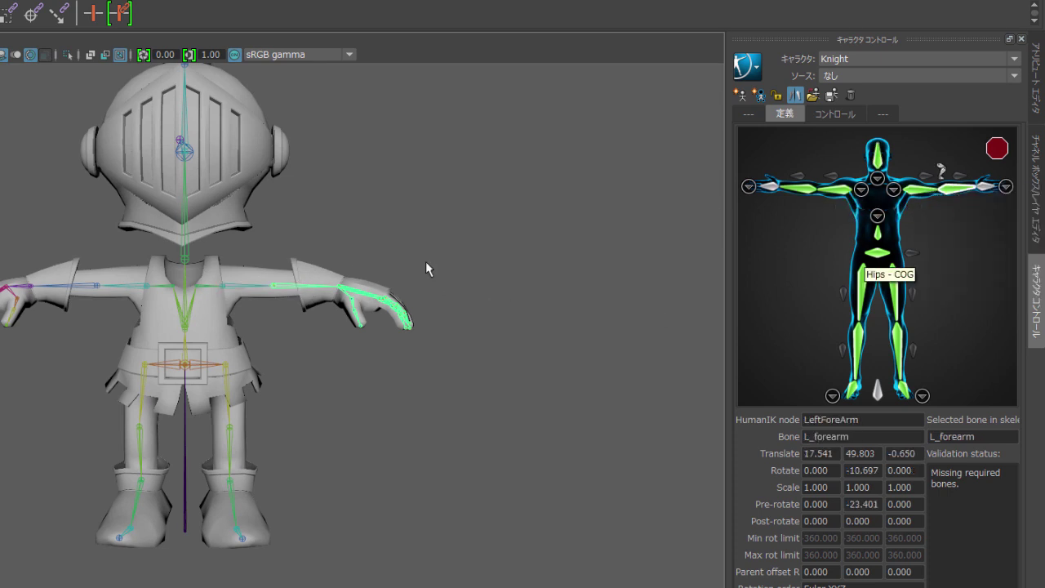
left_click(364, 297)
right_click(984, 188)
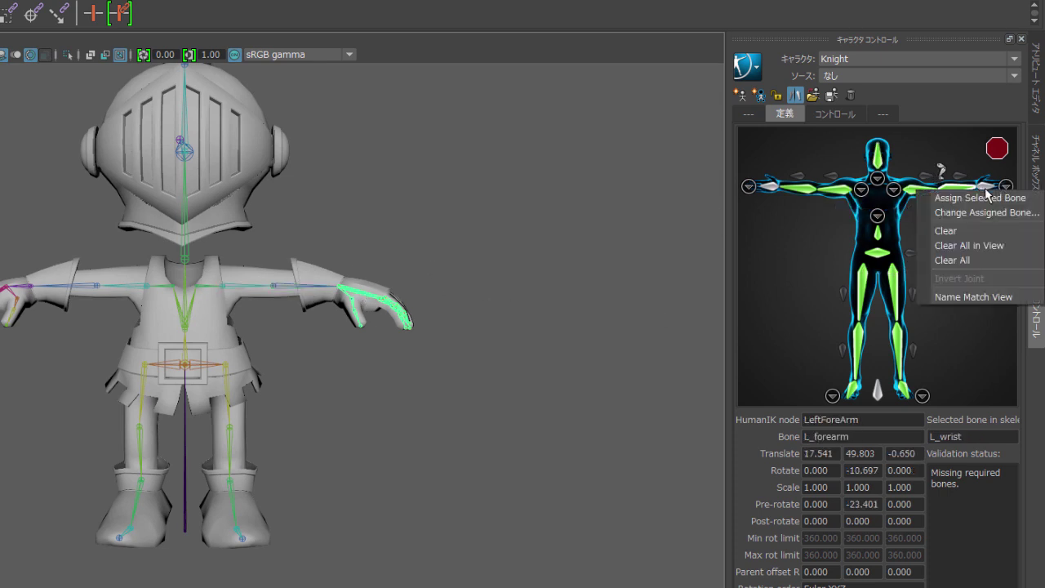
left_click(991, 200)
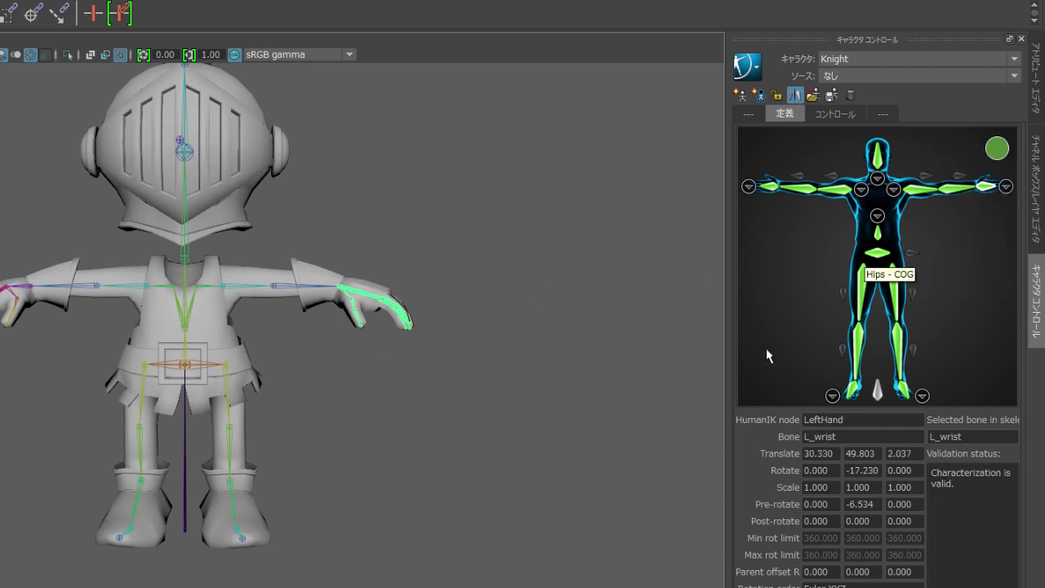
Step: Assign the knight's root joint to the Reference slot
left_click(186, 529)
right_click(877, 394)
left_click(931, 401)
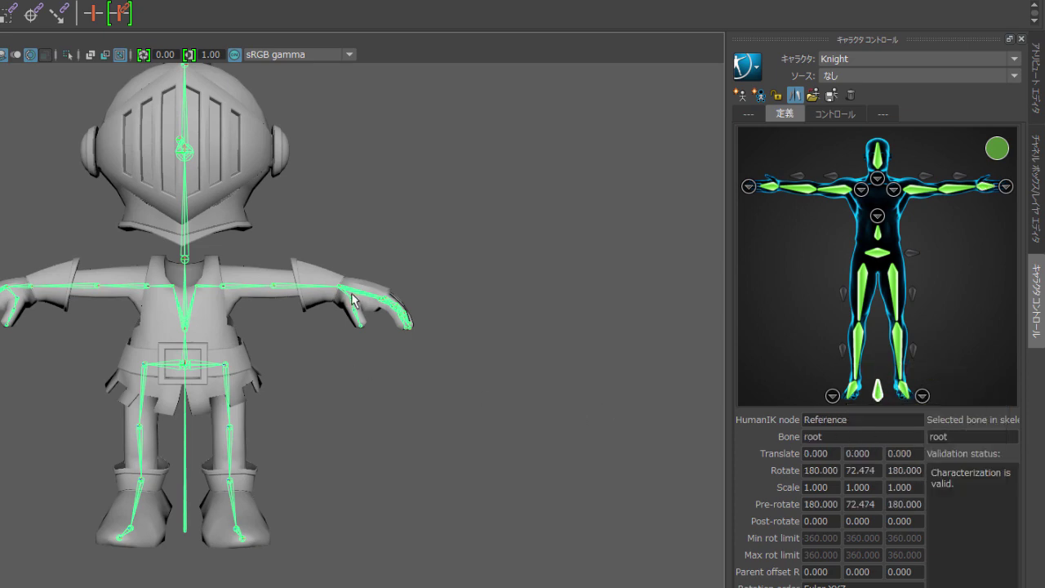
Step: Show the hand slots, zoom onto the left hand and map the thumb joints
left_click(1006, 186)
left_click_drag(510, 325, 408, 360, "alt")
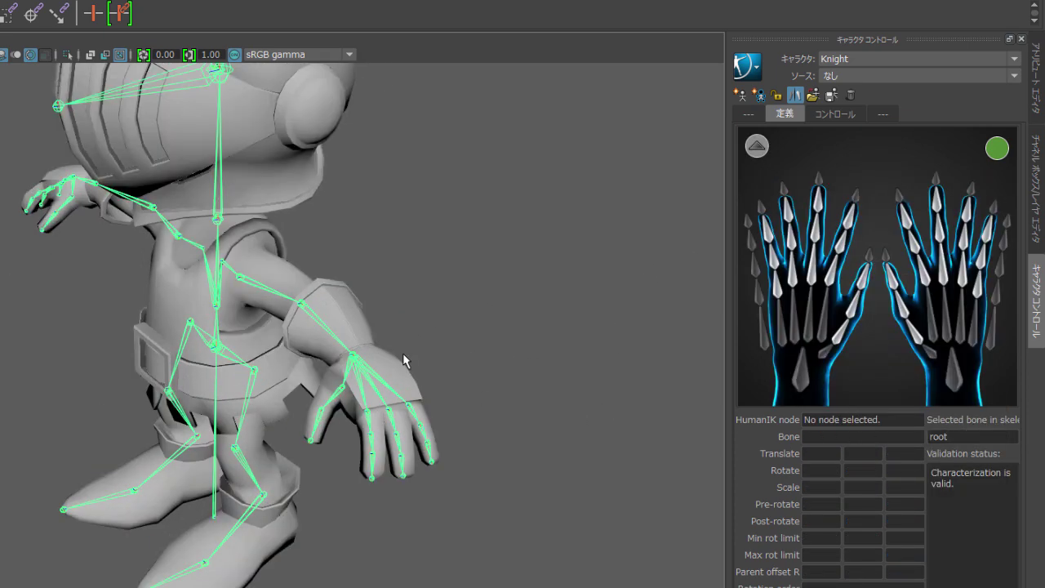
left_click(352, 406)
right_click(826, 328)
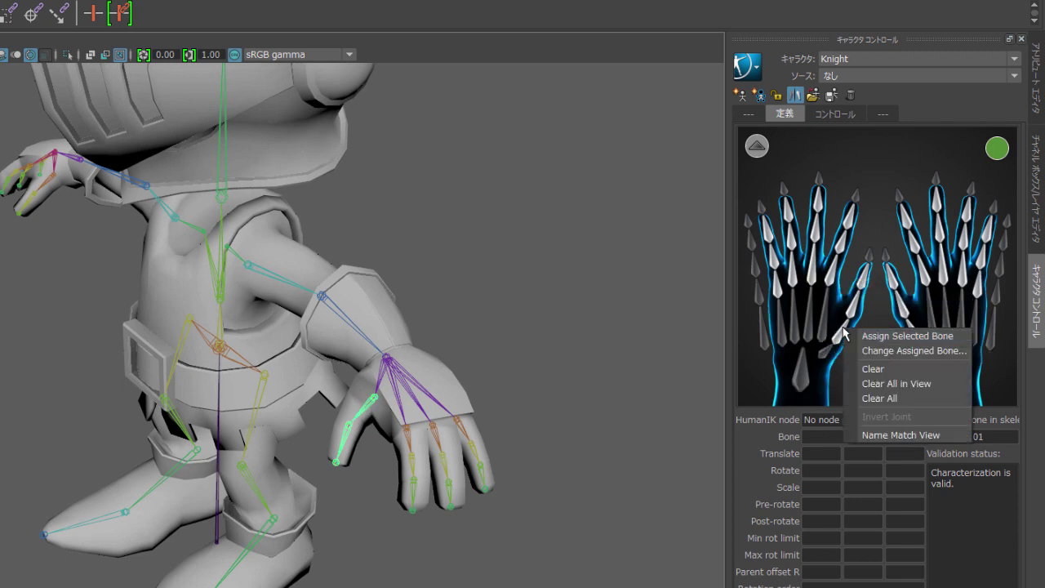
left_click(857, 333)
right_click(849, 302)
left_click(877, 308)
left_click(406, 428)
Step: Map the left index finger joints to their index slots
right_click(831, 269)
left_click(862, 276)
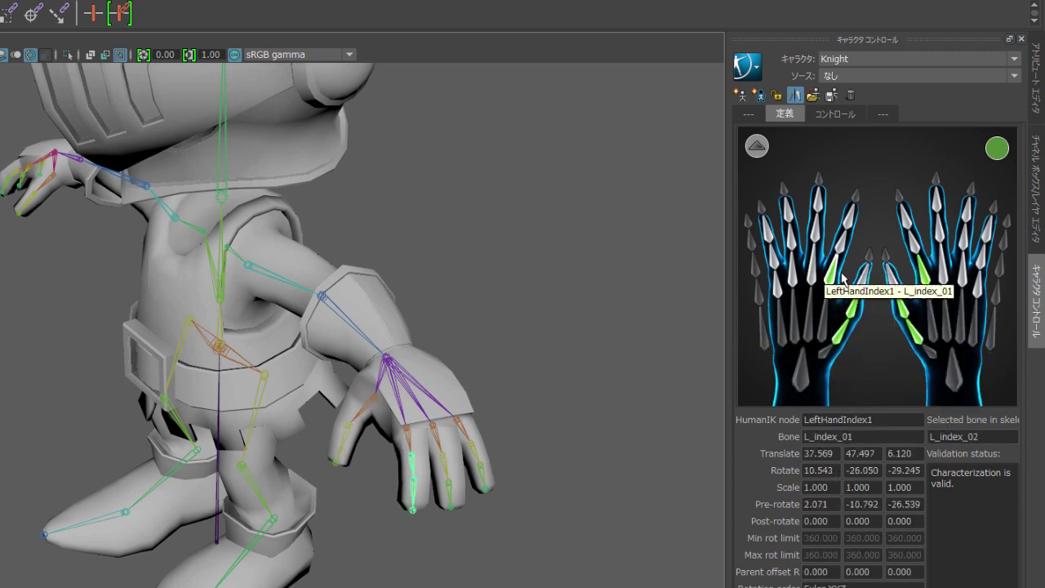
right_click(845, 248)
left_click(873, 255)
right_click(853, 219)
left_click(882, 226)
Step: Map the left middle finger joints, including the tip, to the middle slots
left_click(438, 445)
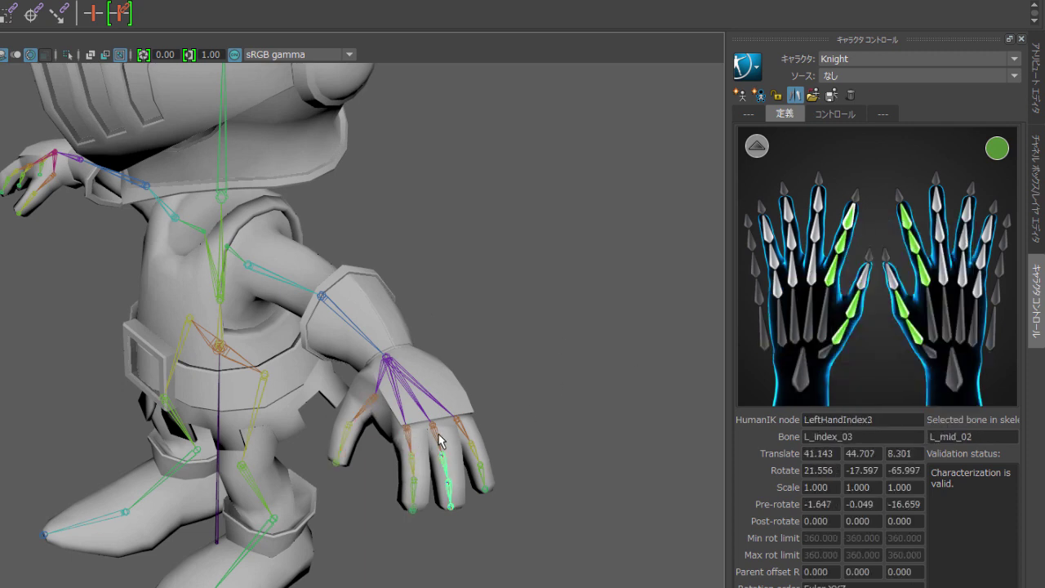
right_click(816, 269)
left_click(853, 286)
right_click(813, 239)
left_click(825, 245)
right_click(816, 203)
left_click(853, 211)
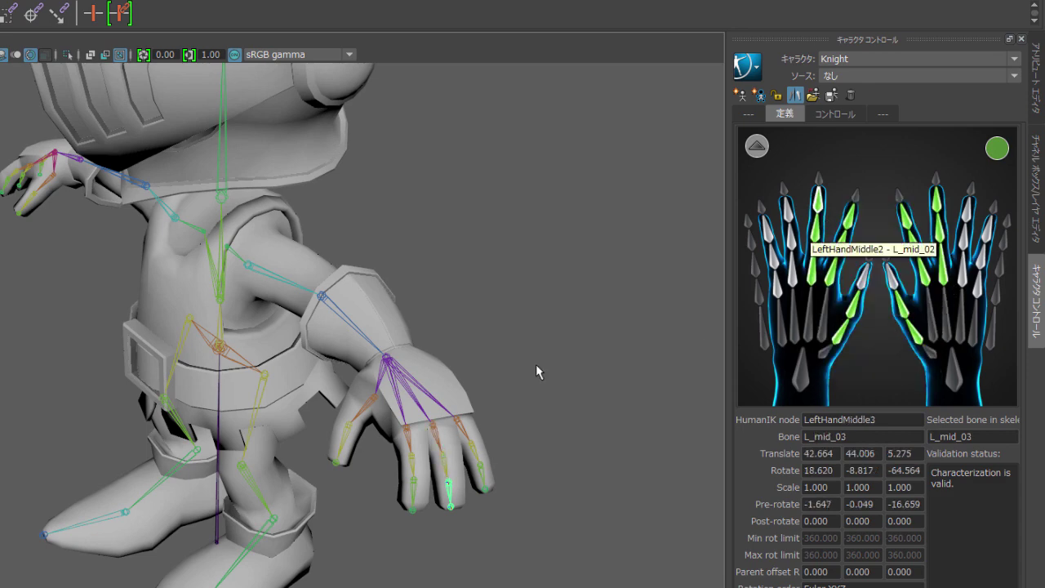
Step: Map the remaining ring finger joints, then return the definition to the full-body view
left_click(474, 453)
right_click(790, 269)
left_click(826, 278)
right_click(806, 256)
left_click(840, 262)
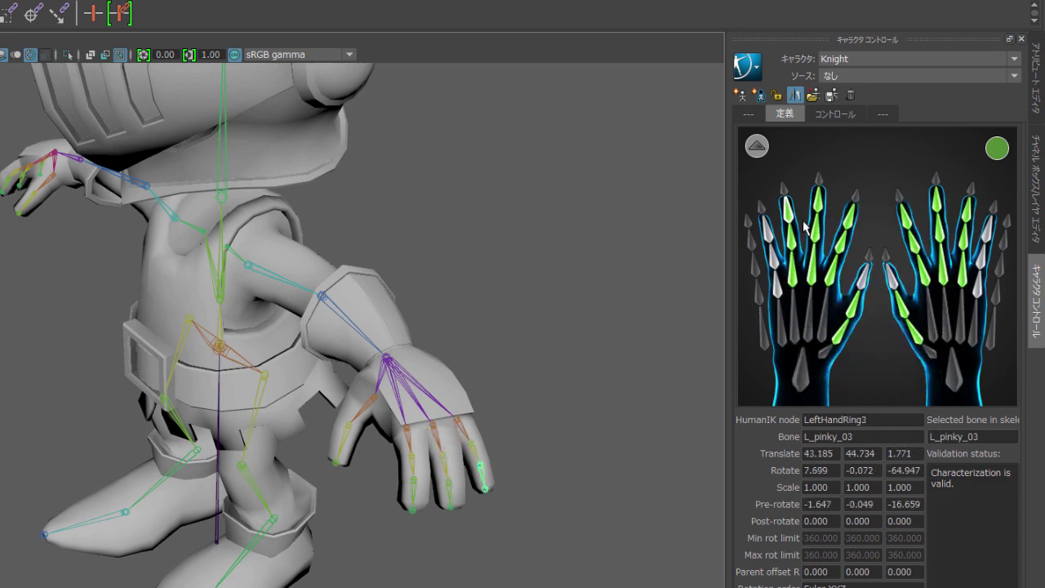
left_click(757, 145)
left_click_drag(620, 368, 567, 384, "alt")
Step: Clear the joint selection and create Knight_ControlRig from the HumanIK menu
right_click_drag(567, 384, 489, 398, "alt")
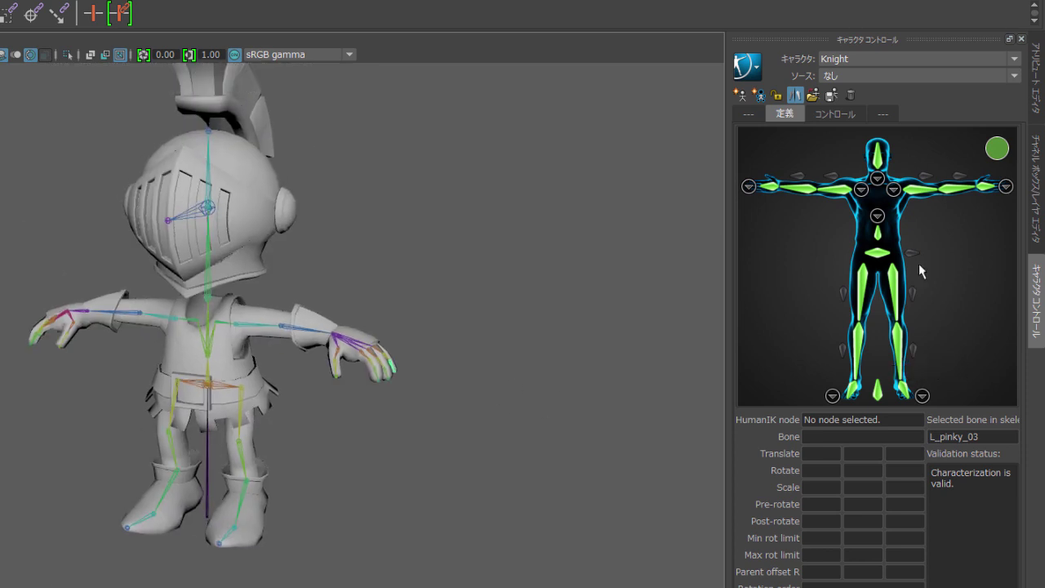
left_click(499, 420)
scroll(500, 421, "up", 2)
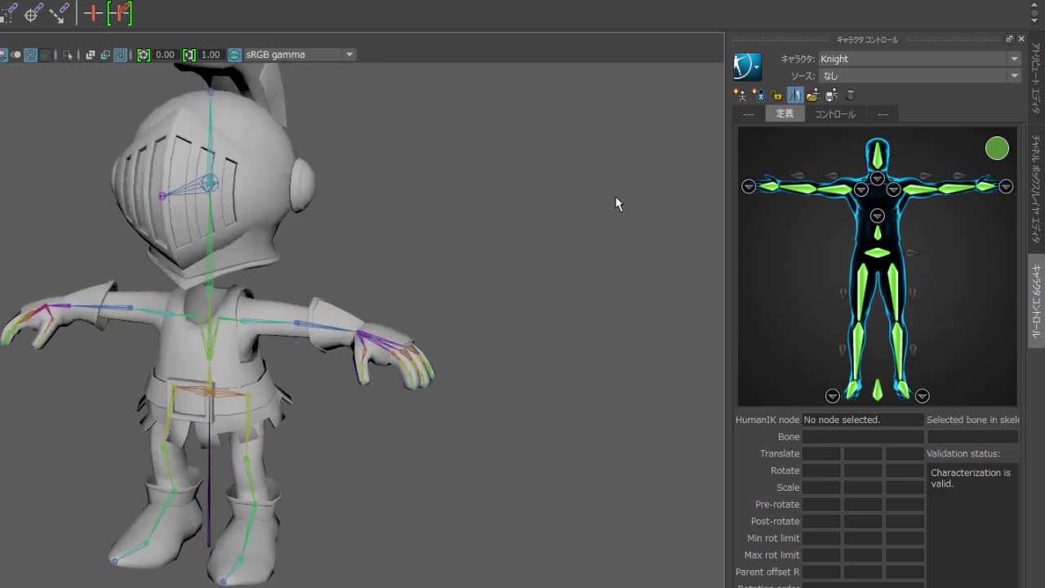
left_click(752, 72)
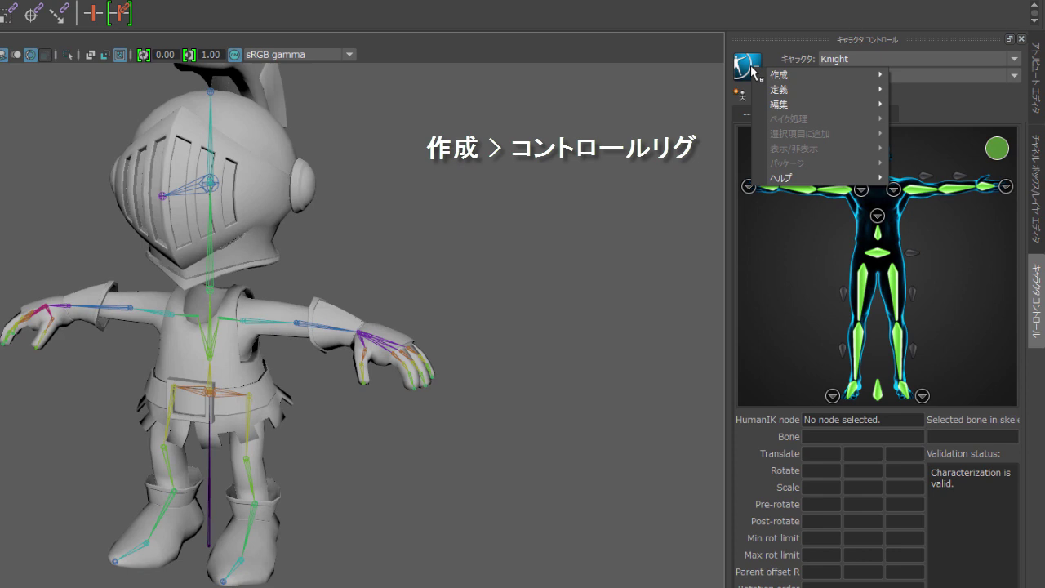
mouse_move(820, 75)
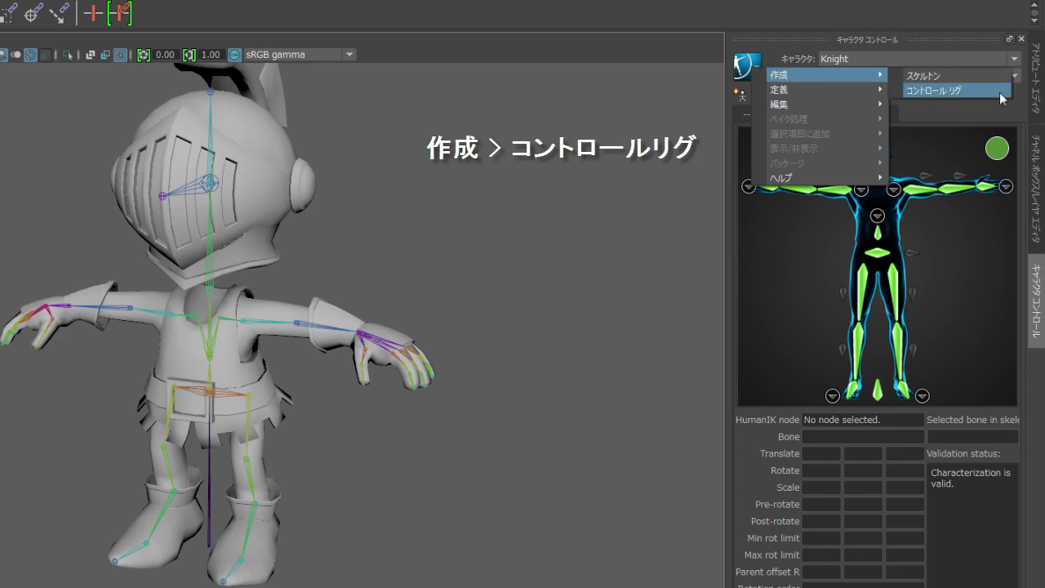
left_click(1001, 90)
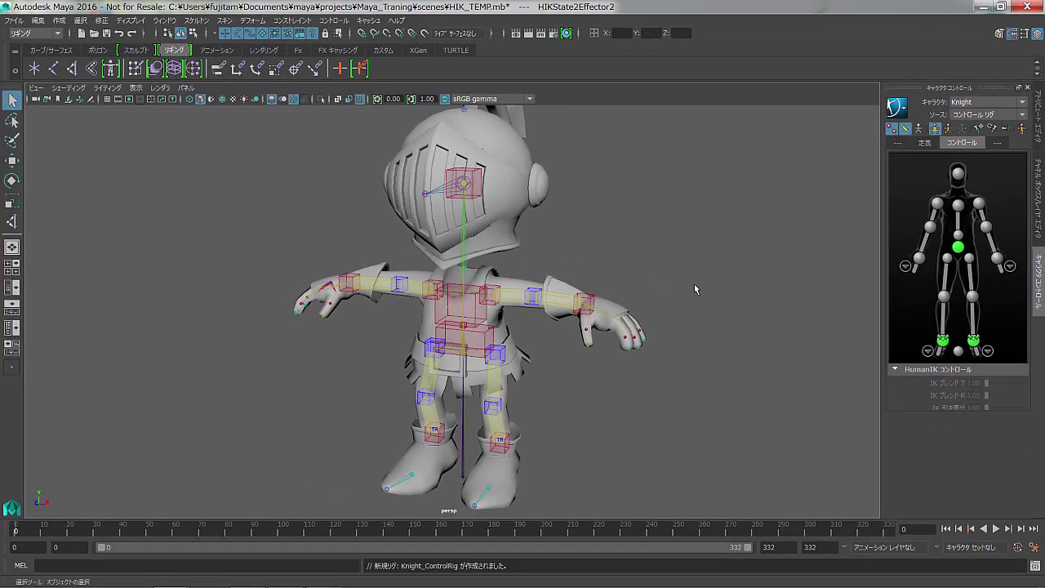
left_click_drag(681, 355, 559, 316, "alt")
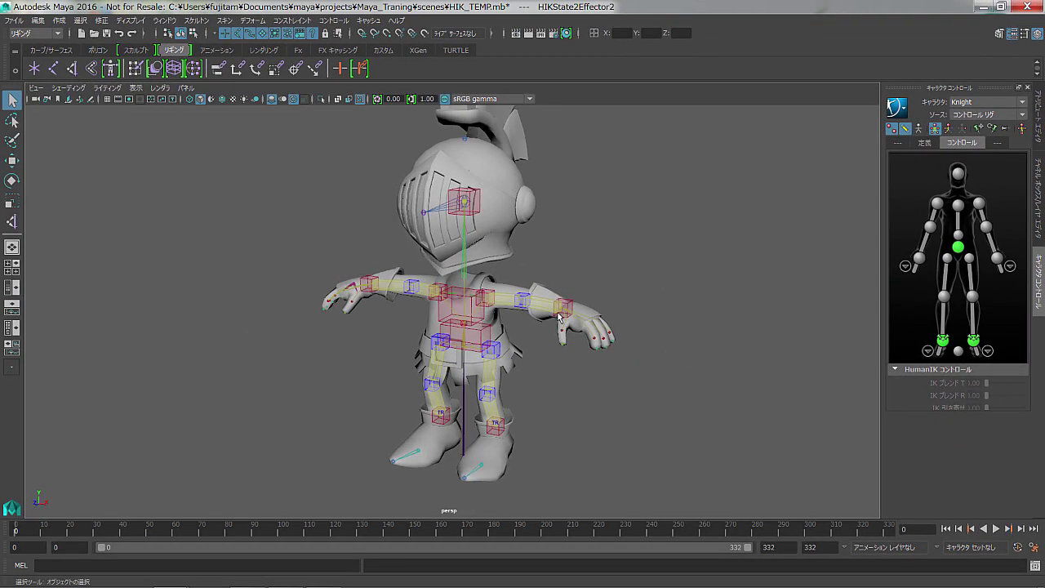
left_click(564, 307)
key("w")
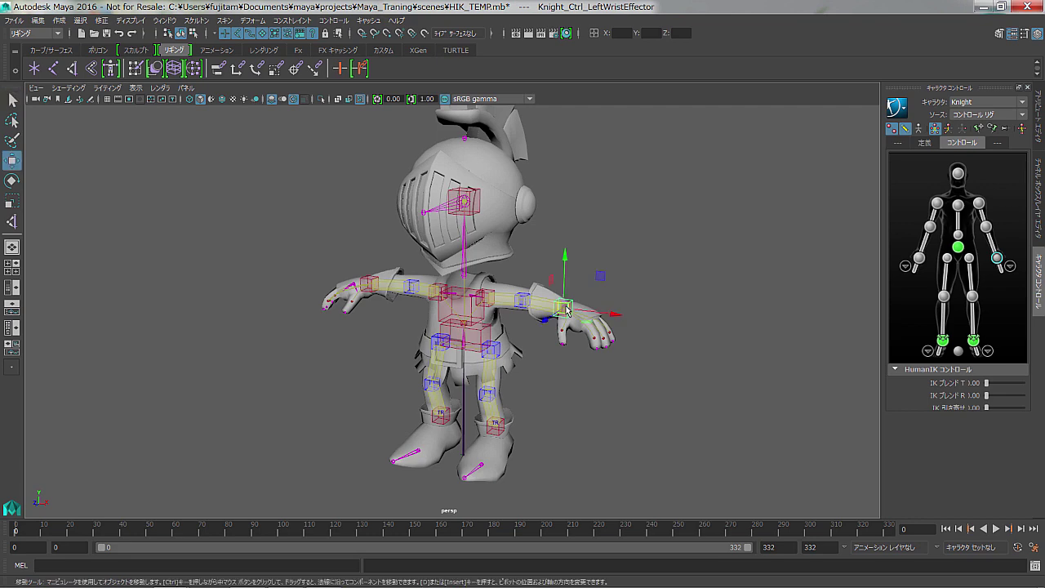
mouse_move(565, 308)
left_mouse_down()
mouse_move(532, 263)
mouse_move(576, 298)
left_mouse_up()
key("ctrl+z")
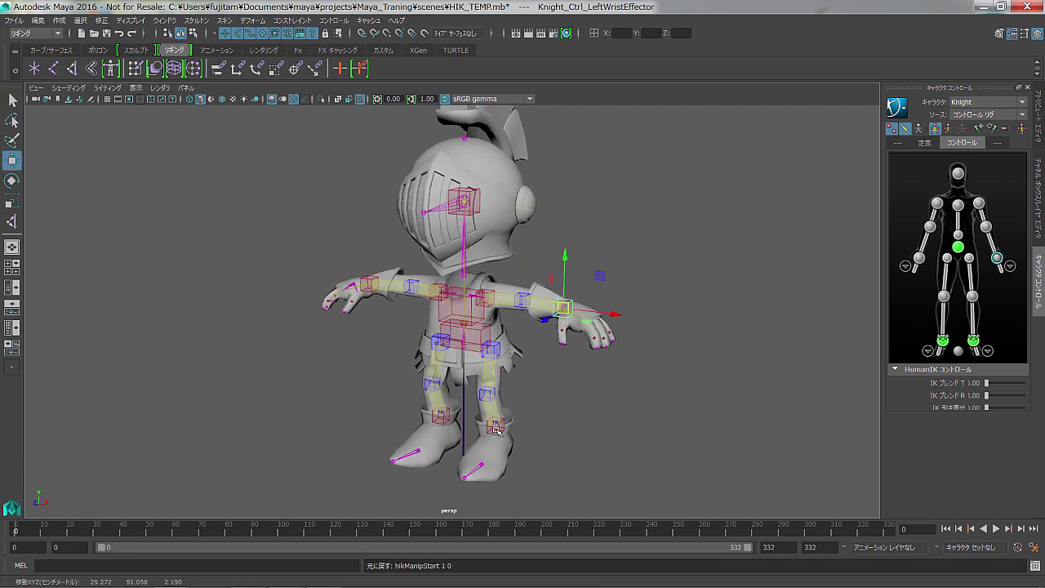
left_click(496, 429)
left_click_drag(495, 428, 505, 402)
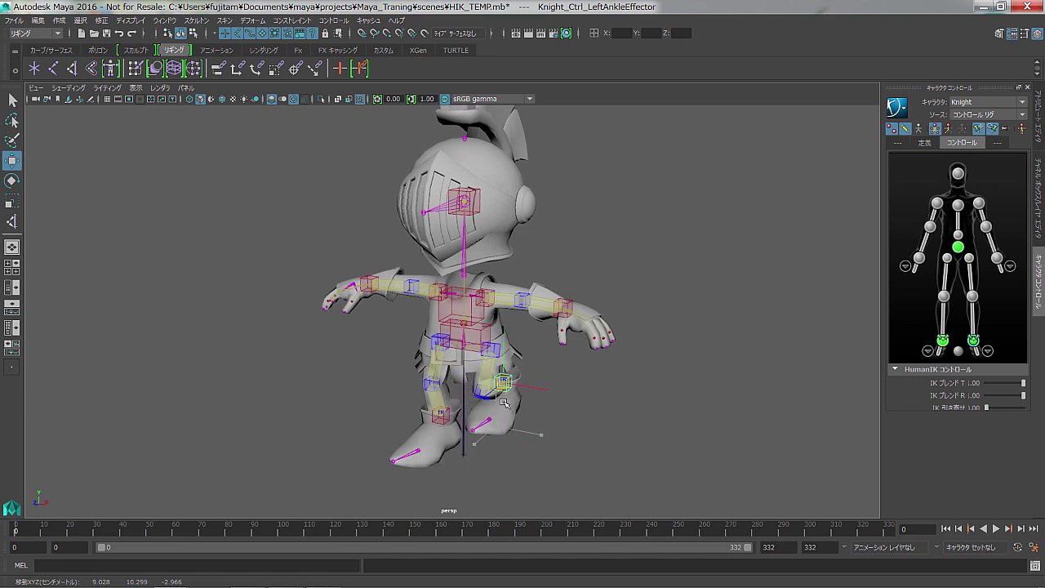
key("ctrl+z")
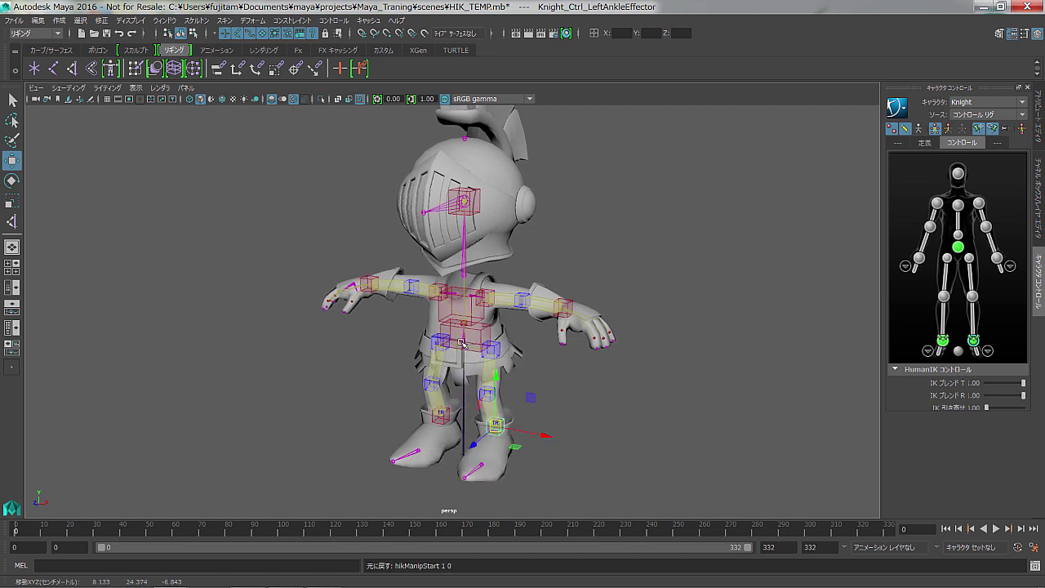
left_click(463, 343)
mouse_move(463, 344)
left_mouse_down()
mouse_move(450, 385)
mouse_move(469, 307)
left_mouse_up()
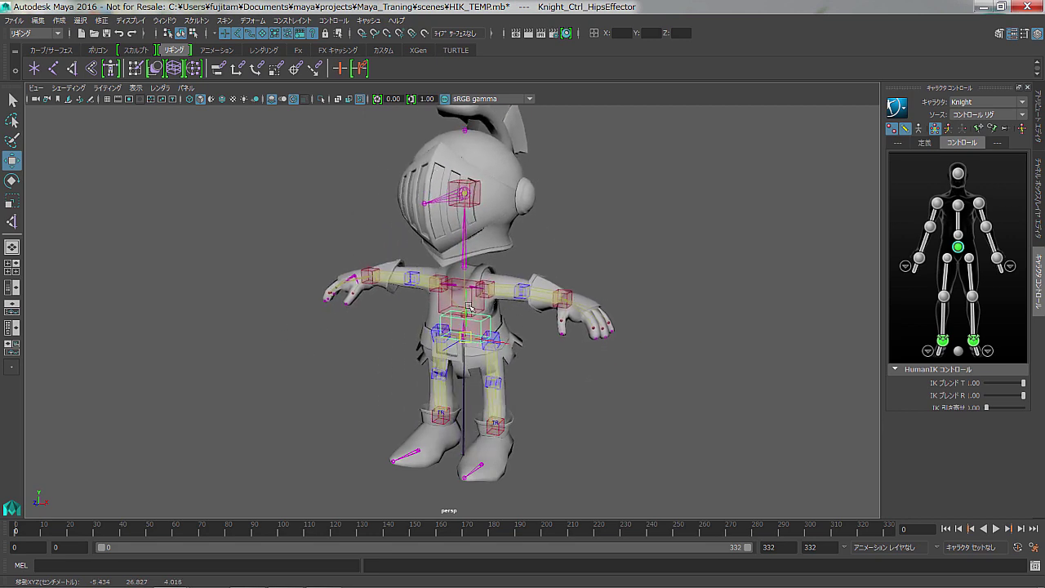
key("ctrl+z")
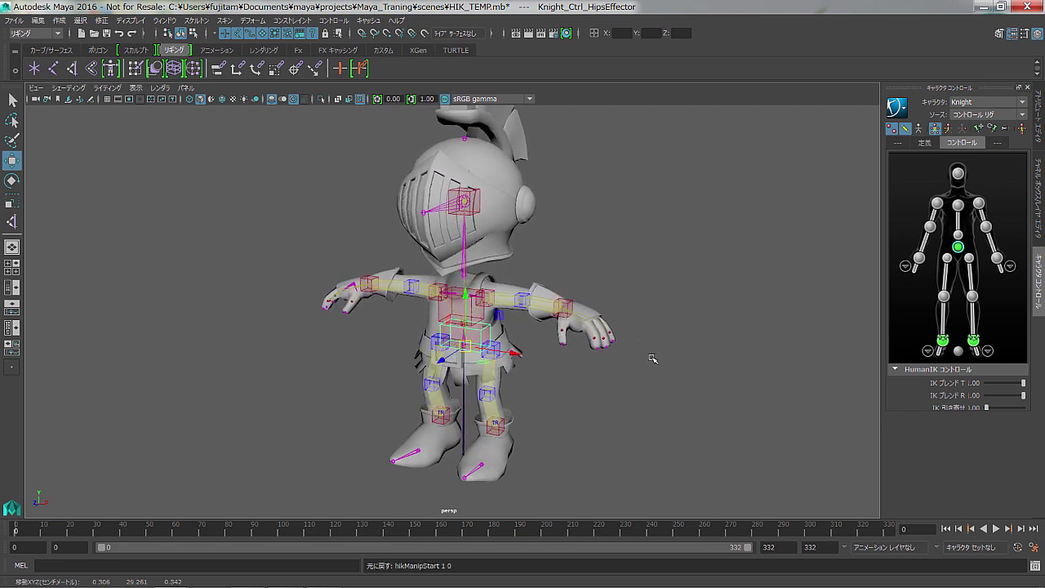
left_click(653, 359)
mouse_move(653, 359)
left_mouse_down("alt")
mouse_move(621, 408)
mouse_move(648, 408)
left_mouse_up("alt")
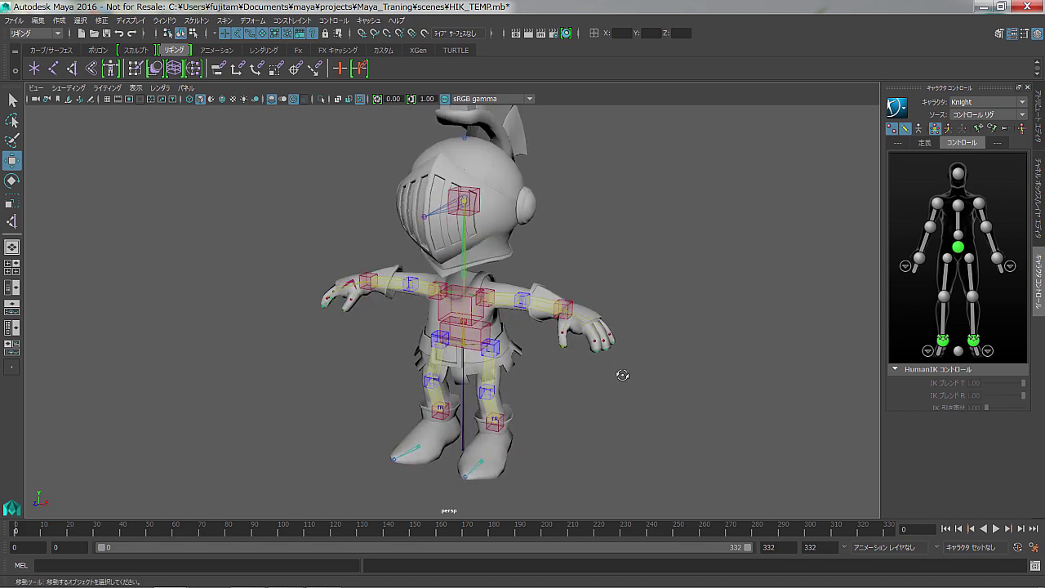
left_click_drag(623, 373, 648, 367, "alt")
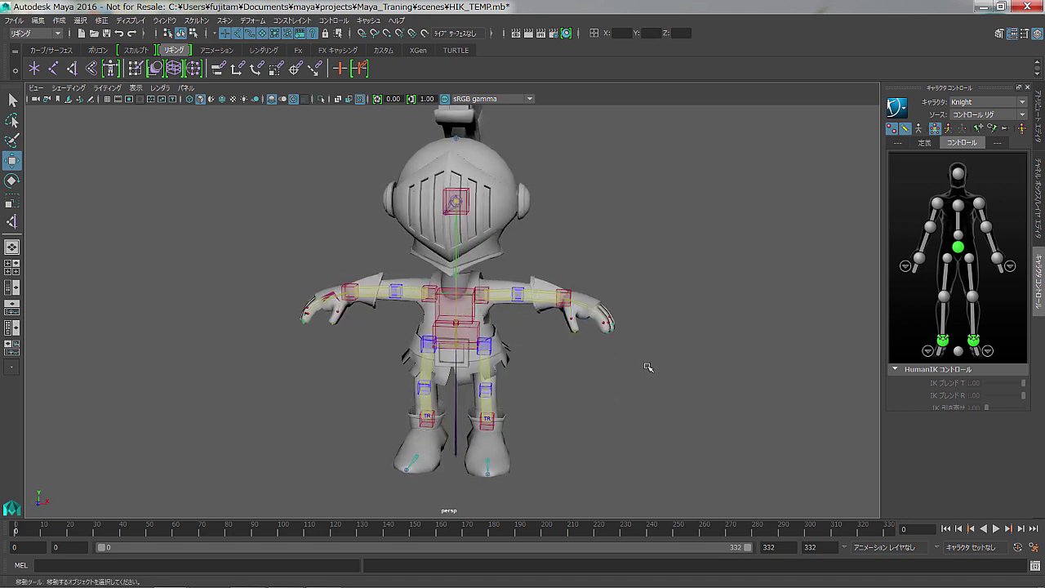
Step: Set the Knight control rig look to Stick and orbit to inspect it
left_click(896, 107)
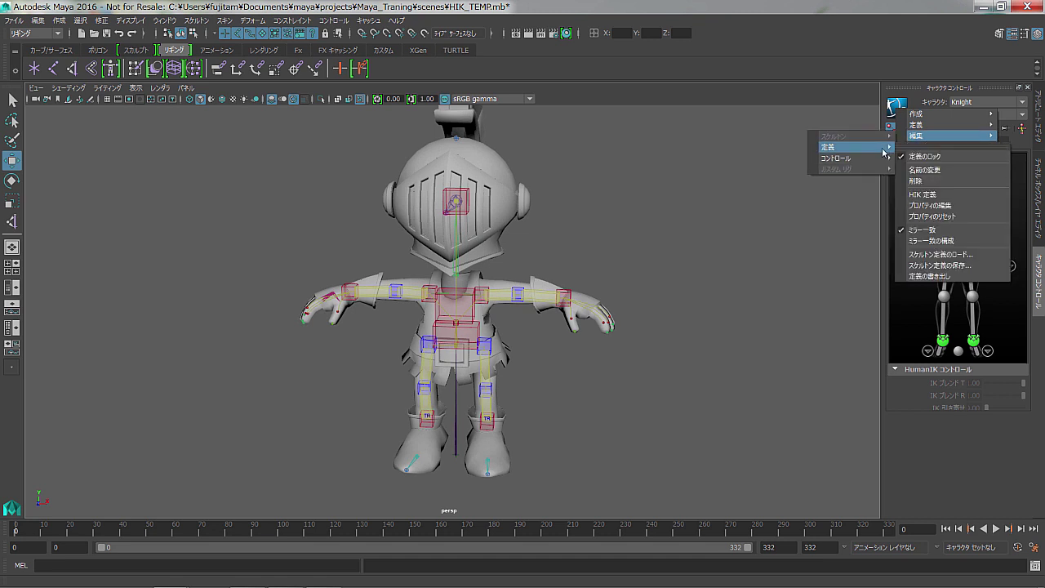
mouse_move(849, 158)
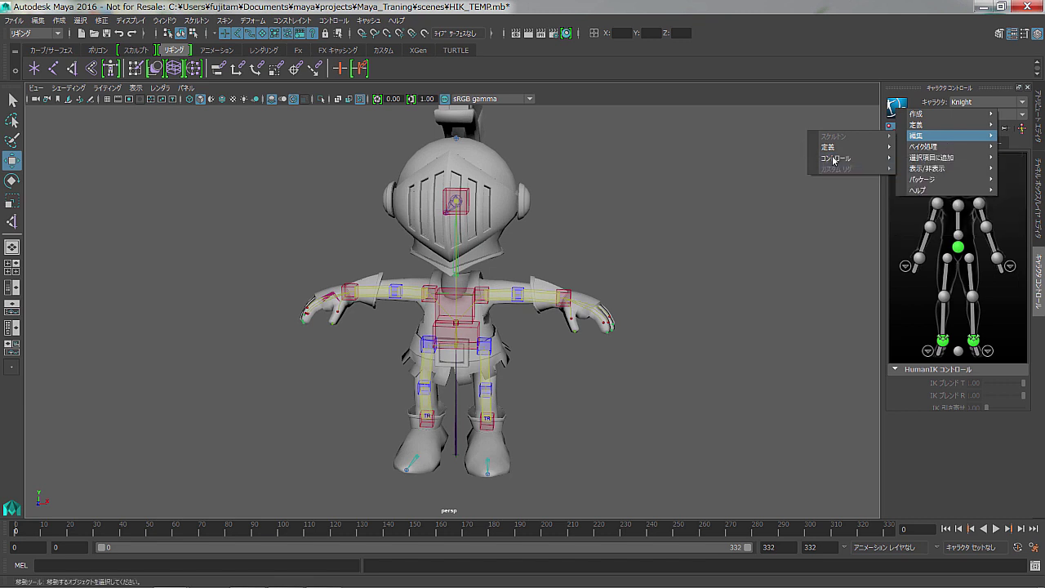
mouse_move(947, 135)
mouse_move(946, 167)
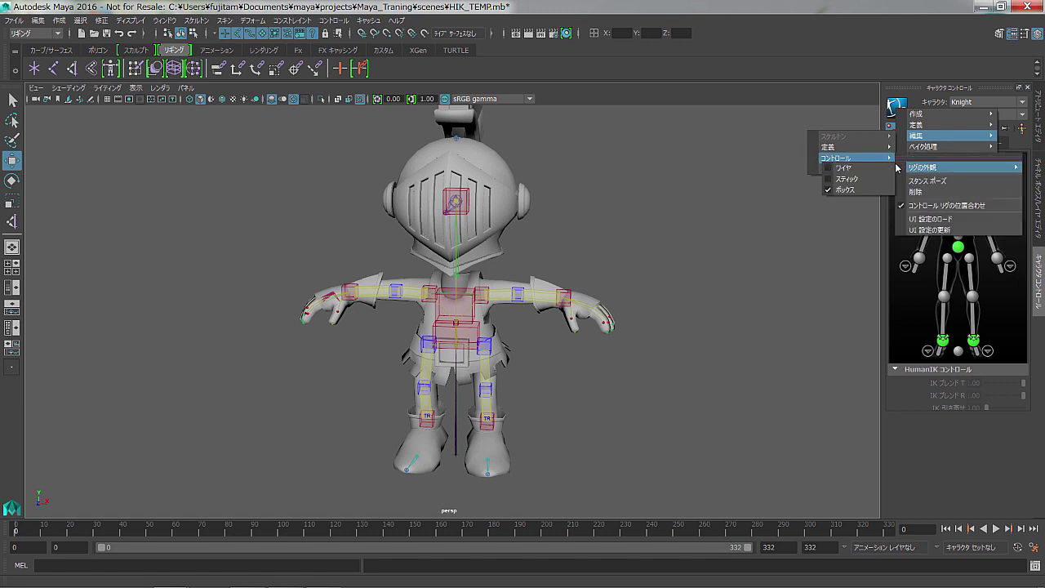
left_click(872, 181)
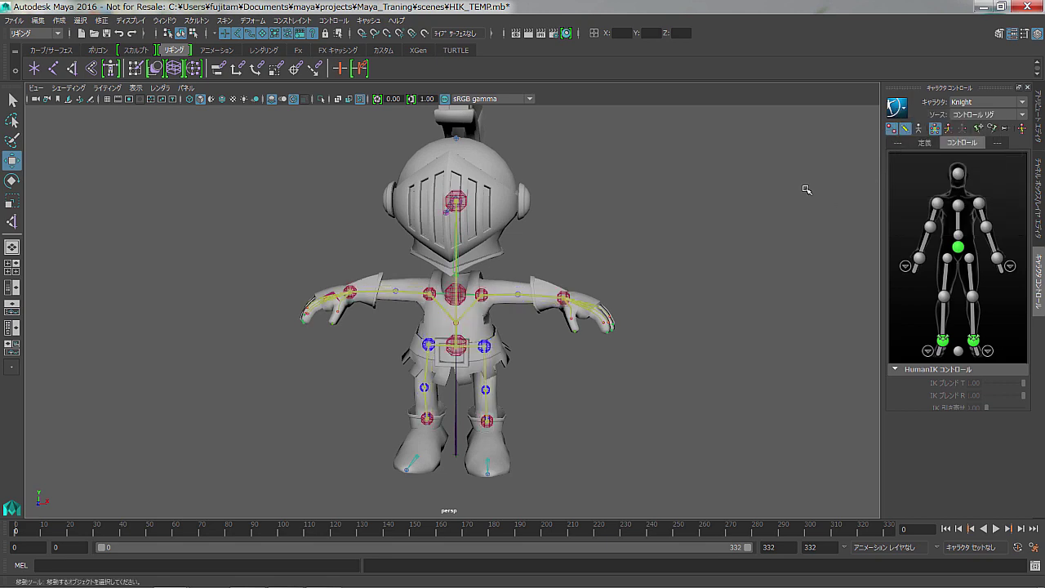
mouse_move(557, 415)
left_mouse_down("alt")
mouse_move(560, 401)
mouse_move(641, 400)
mouse_move(604, 411)
left_mouse_up("alt")
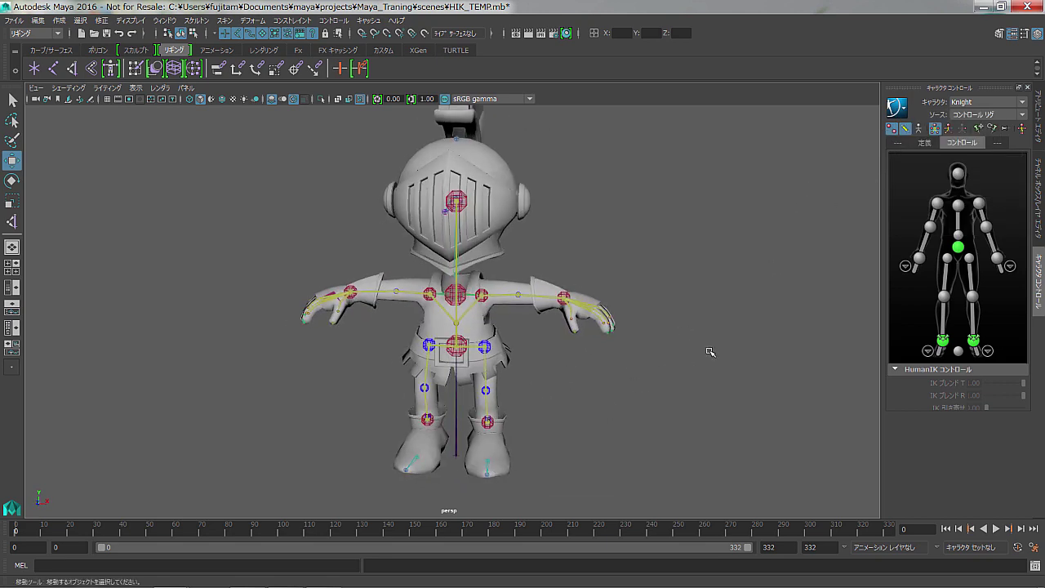
middle_click_drag(711, 353, 711, 376, "alt")
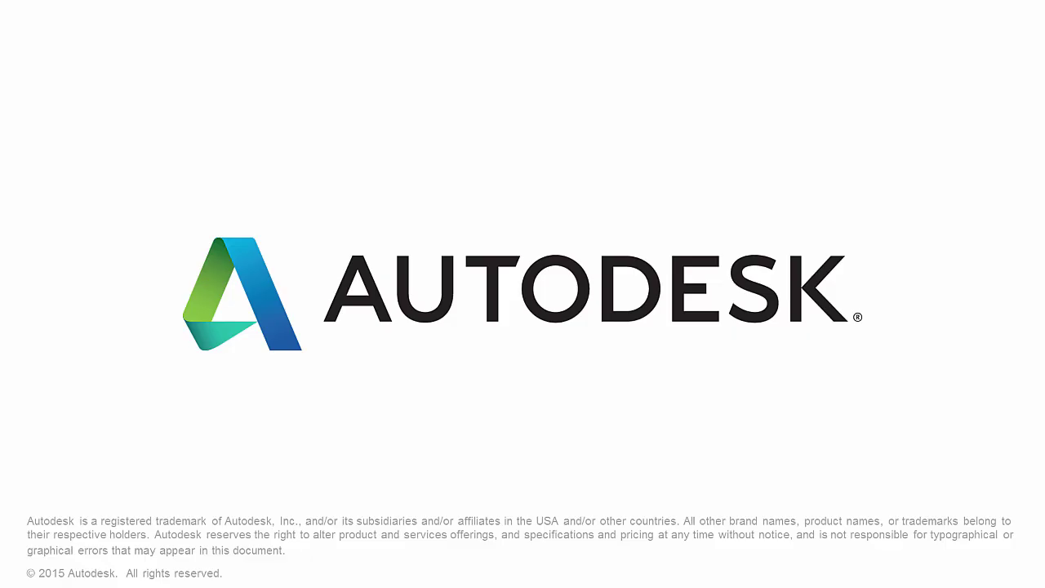